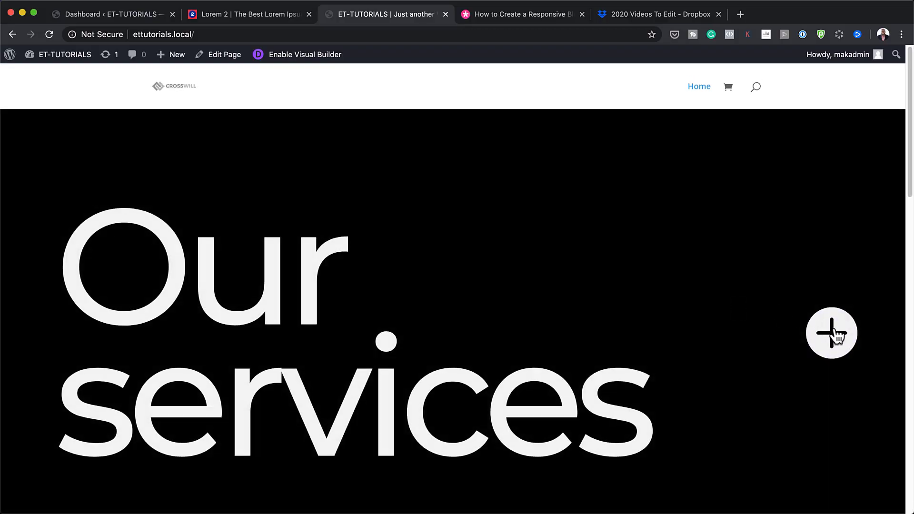
Step: Expand the "Our services" toggle on the finished example page and look through its content
{"action": "left_click", "coordinate": [834, 335]}
{"action": "scroll", "coordinate": [793, 320], "scroll_direction": "down", "scroll_amount": 15}
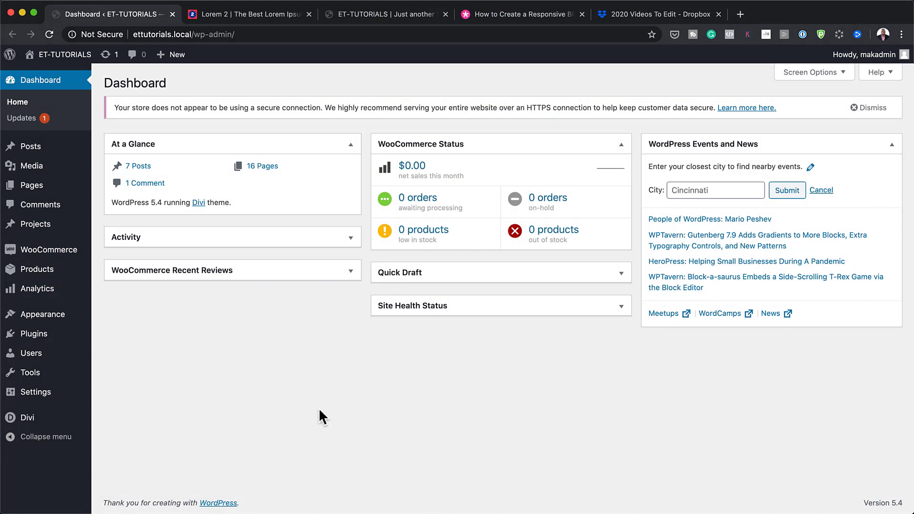
Step: Create a new page titled "Fullwidth Toggle" and start building it from scratch with the Divi Builder
{"action": "mouse_move", "coordinate": [34, 186]}
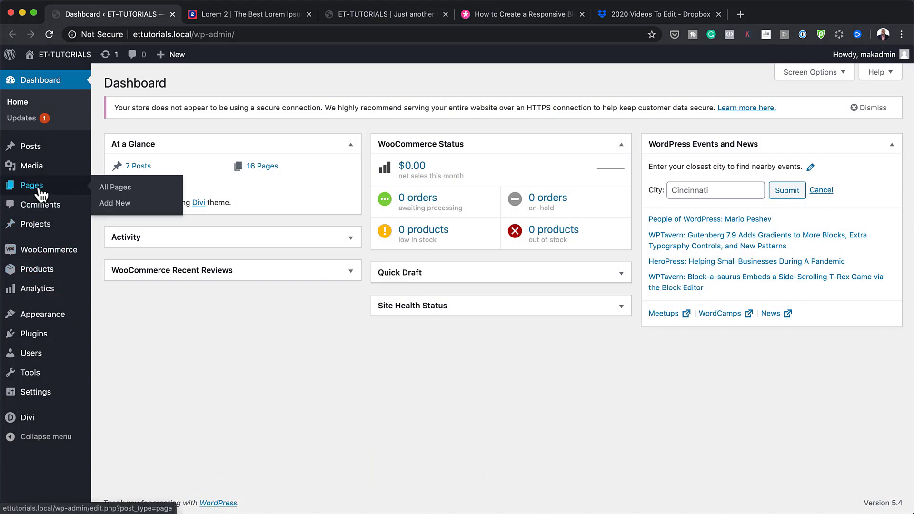
{"action": "left_click", "coordinate": [114, 203]}
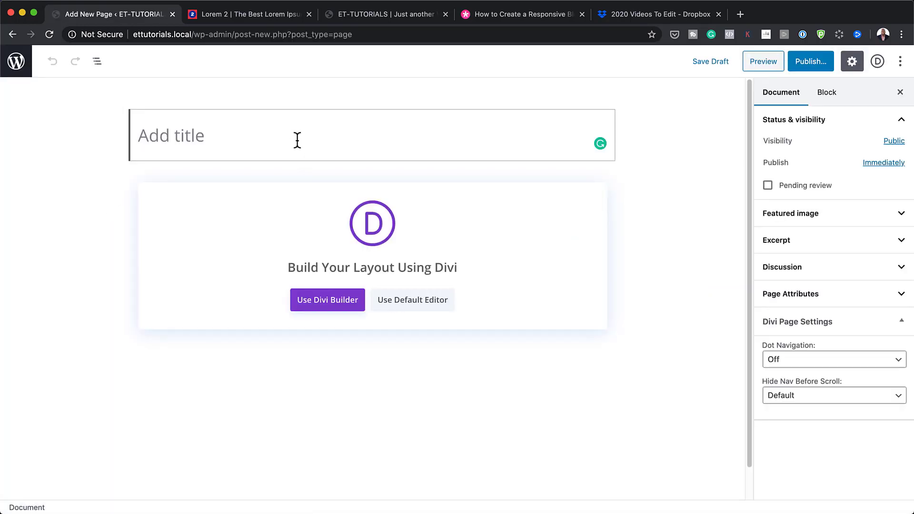
{"action": "type", "text": "Fullwidth Toggle"}
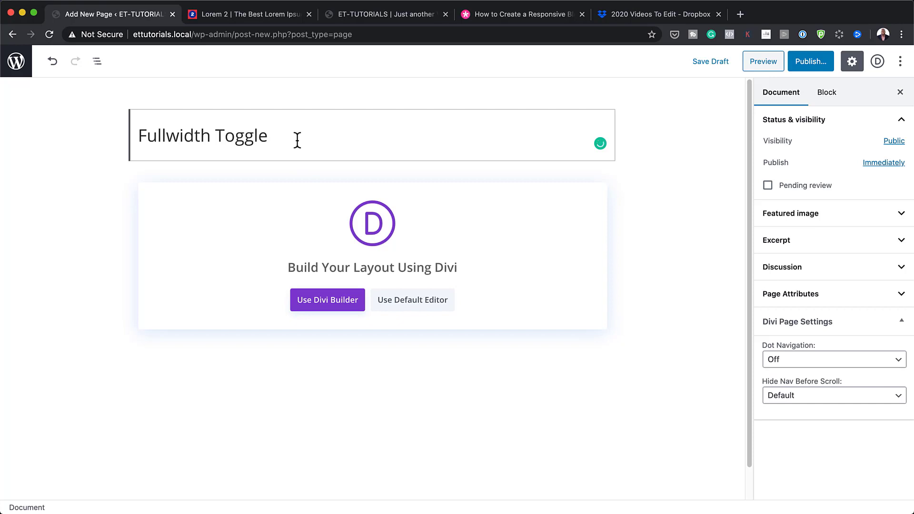
{"action": "left_click", "coordinate": [339, 301]}
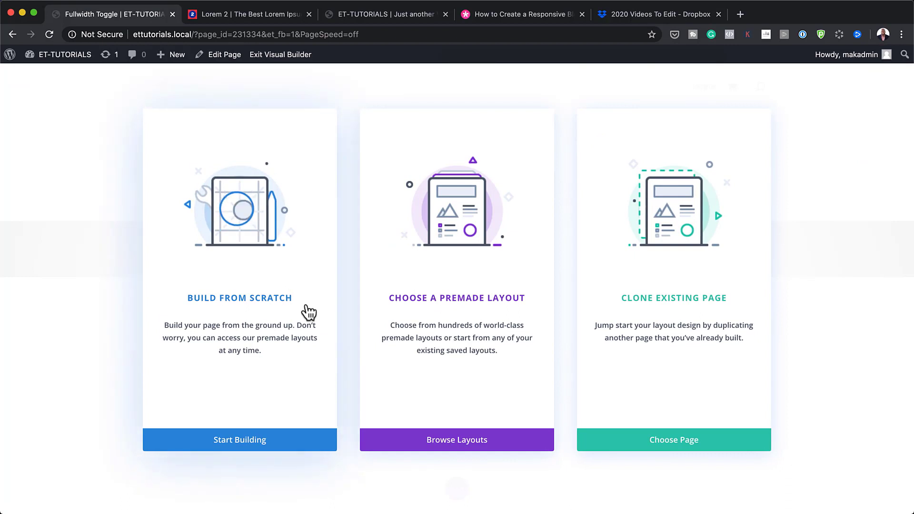
{"action": "left_click", "coordinate": [247, 441]}
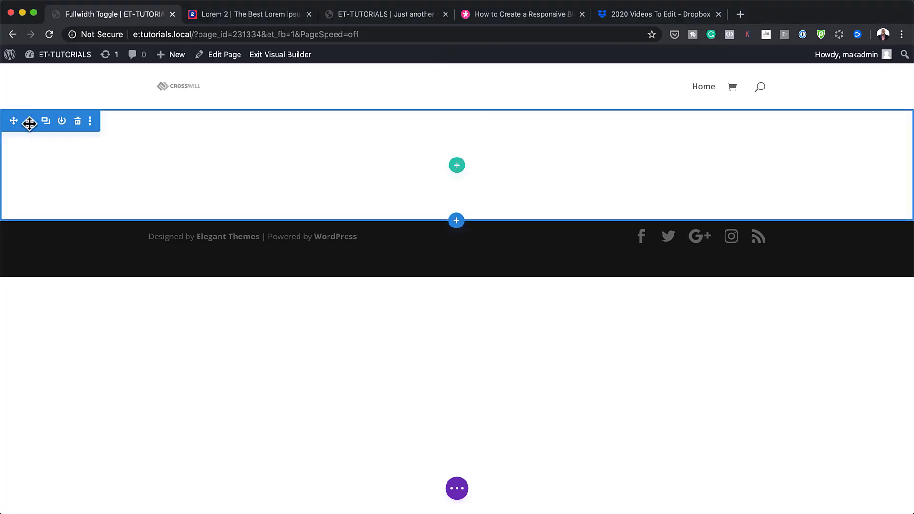
Step: Set the section's top and bottom padding to 0px with the two values linked, and save the section settings
{"action": "left_click", "coordinate": [30, 121]}
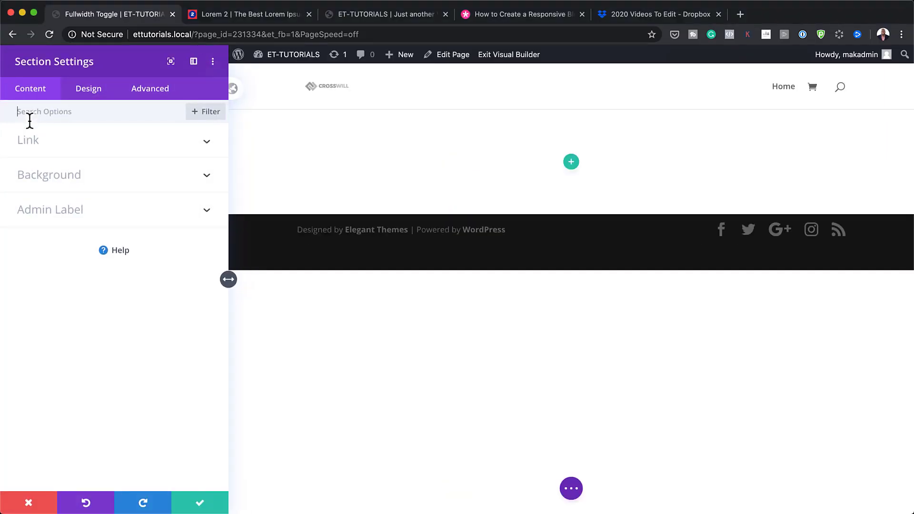
{"action": "left_click", "coordinate": [90, 90]}
{"action": "left_click", "coordinate": [54, 252]}
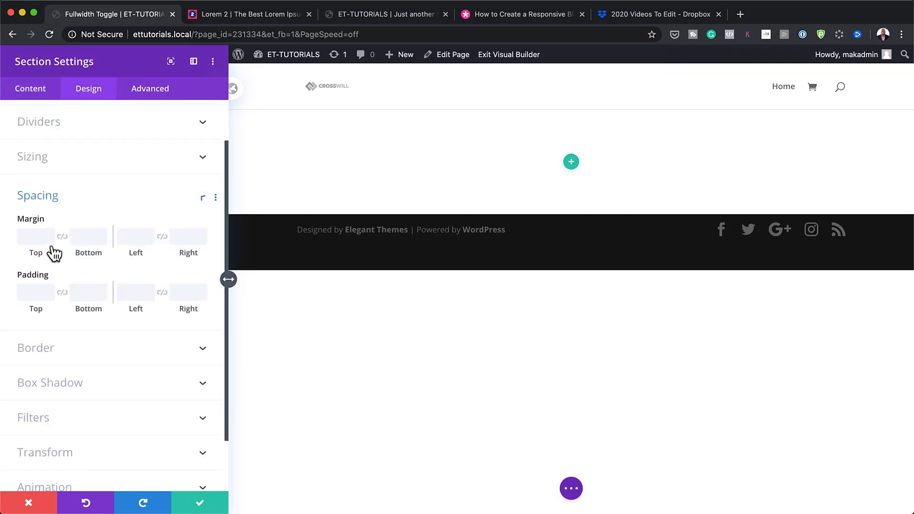
{"action": "left_click", "coordinate": [31, 229]}
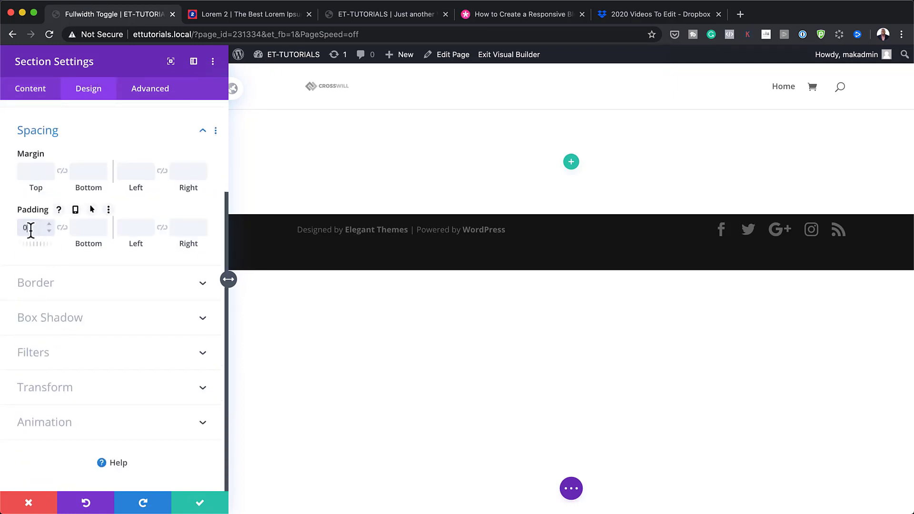
{"action": "type", "text": "0"}
{"action": "left_click", "coordinate": [62, 229]}
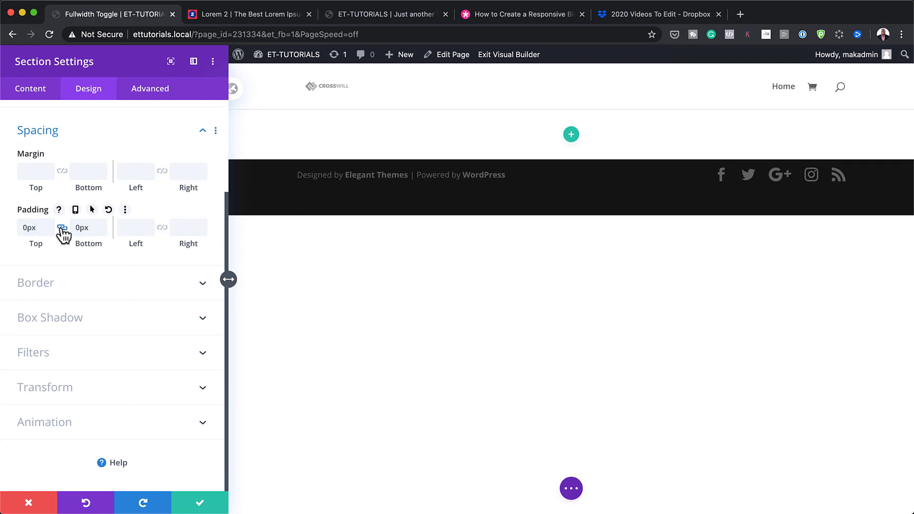
{"action": "left_click", "coordinate": [204, 504]}
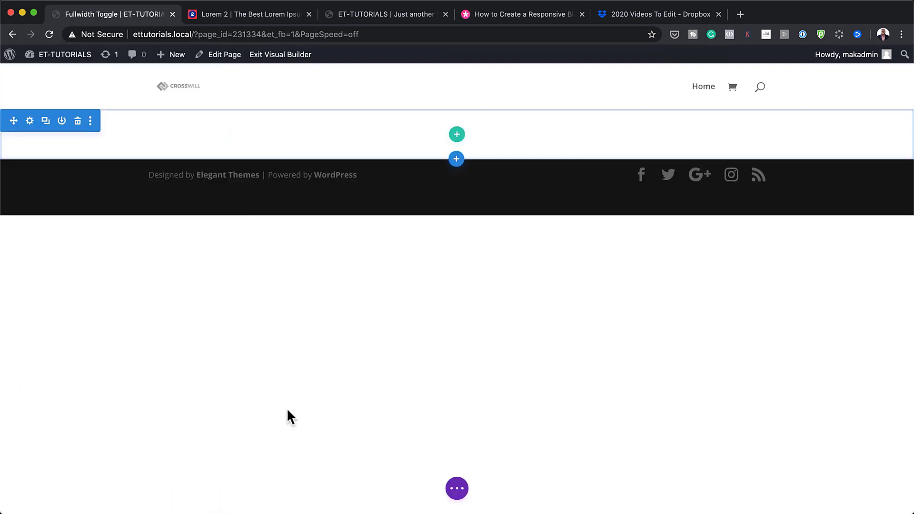
Step: Insert a single-column row into the section without adding a module
{"action": "left_click", "coordinate": [459, 138]}
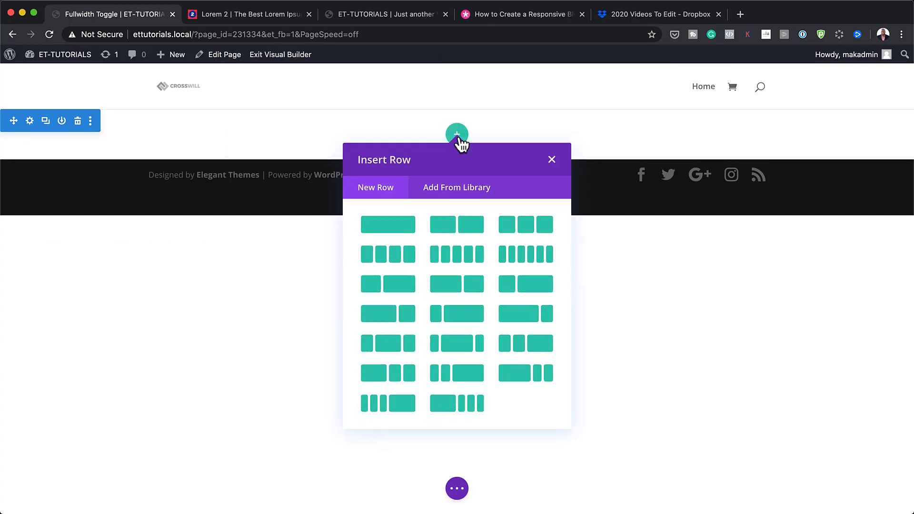
{"action": "left_click", "coordinate": [401, 227]}
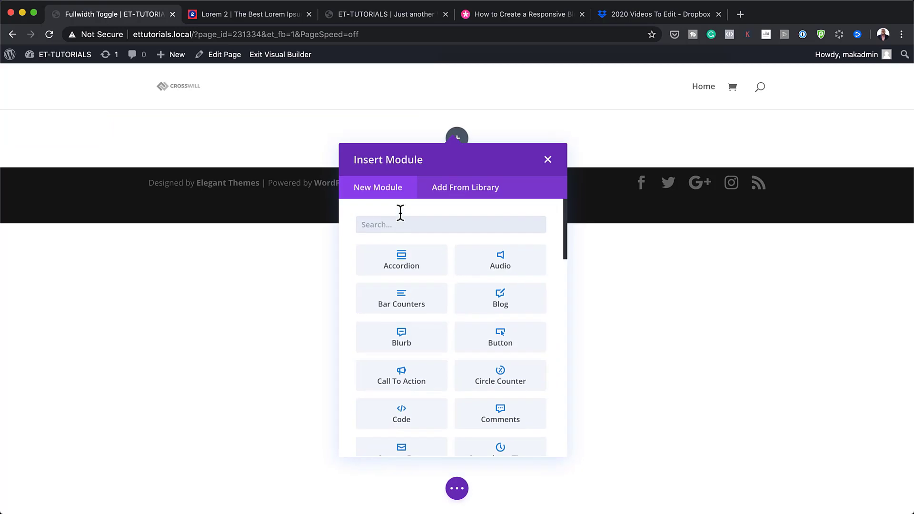
{"action": "left_click", "coordinate": [548, 160]}
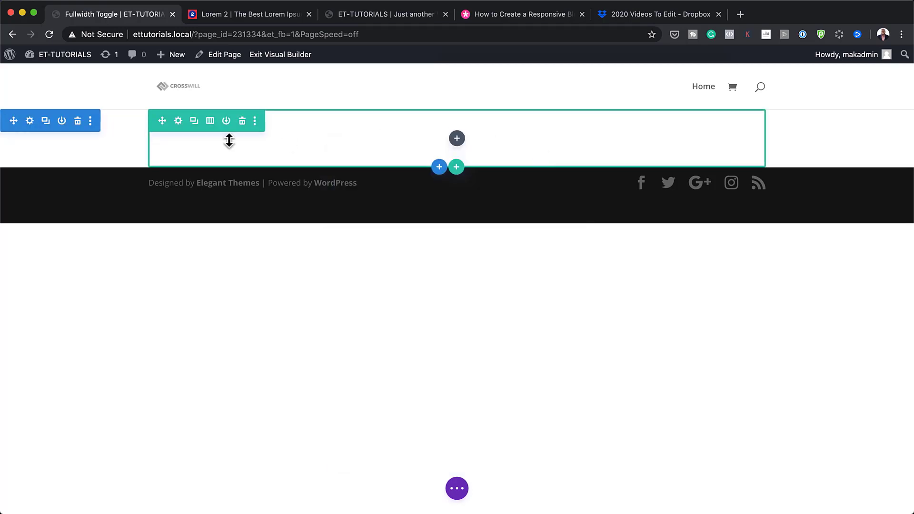
Step: Enable a custom gutter width for the row and set it to 1
{"action": "left_click", "coordinate": [179, 122]}
{"action": "left_click", "coordinate": [88, 89]}
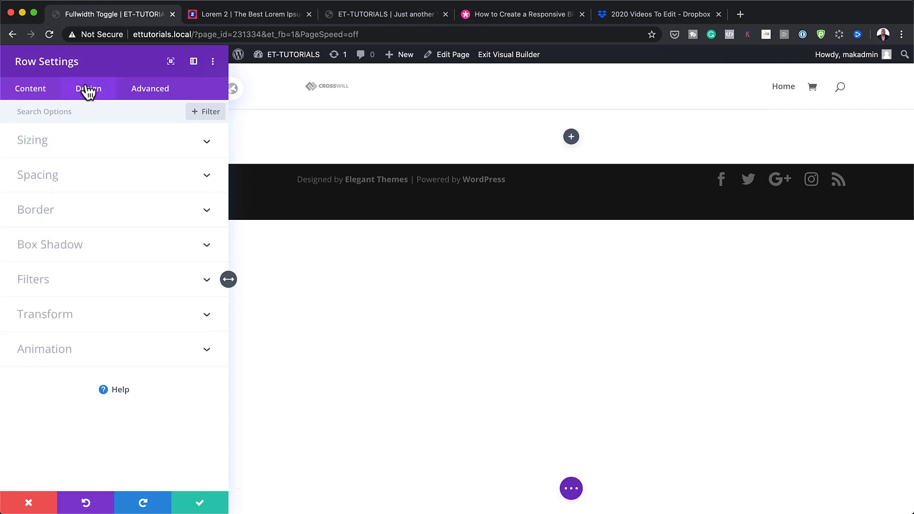
{"action": "left_click", "coordinate": [31, 140]}
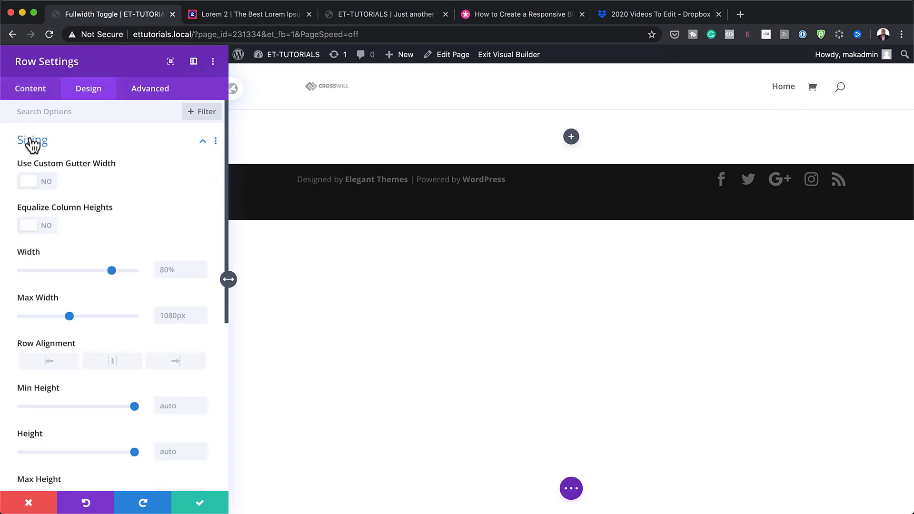
{"action": "left_click", "coordinate": [48, 183]}
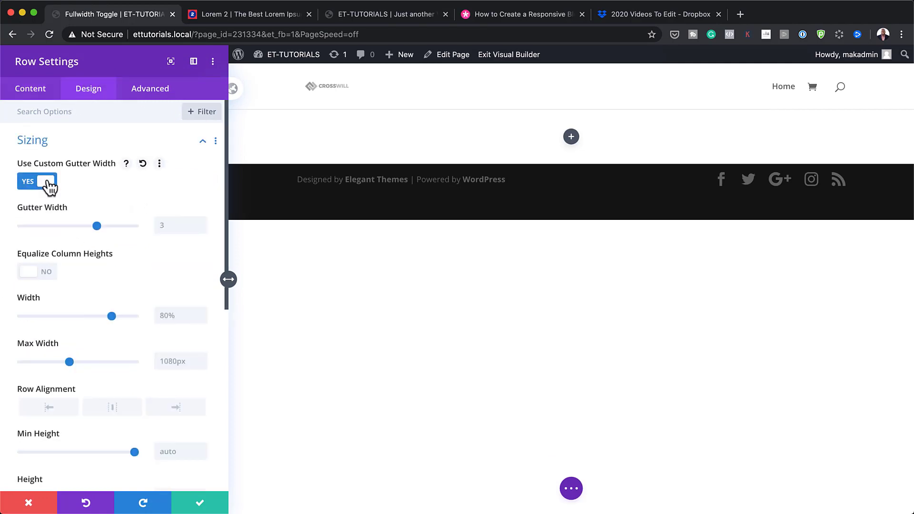
{"action": "left_click_drag", "start_coordinate": [97, 226], "coordinate": [25, 232]}
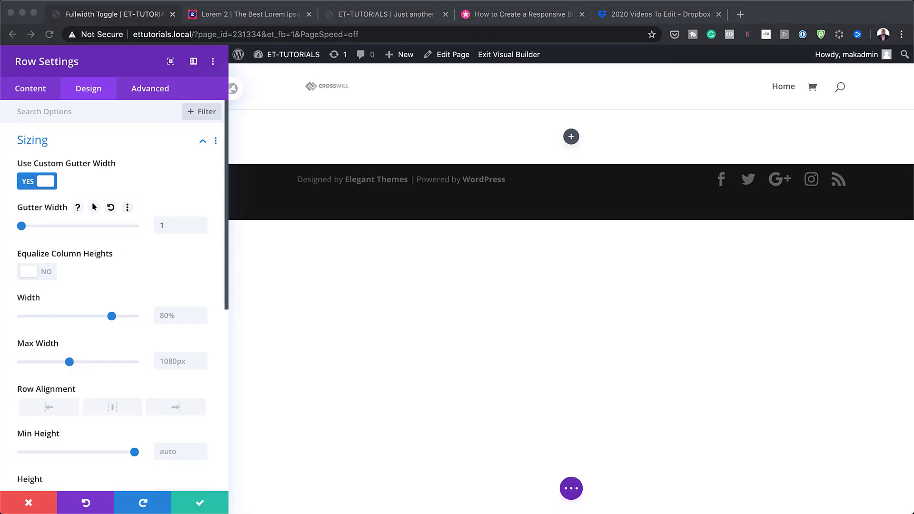
Step: Set both the row's width and its max width to 100%
{"action": "left_click", "coordinate": [174, 316]}
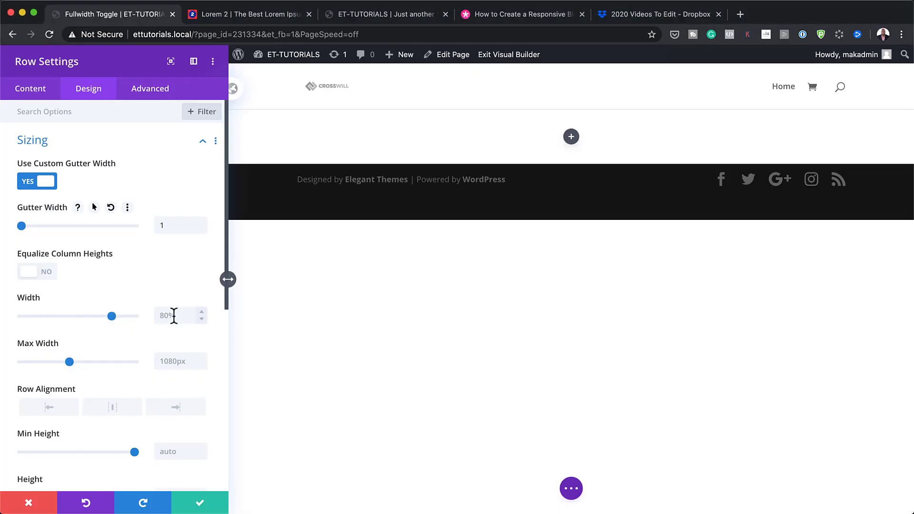
{"action": "type", "text": "100%"}
{"action": "left_click", "coordinate": [170, 363]}
{"action": "type", "text": "100%"}
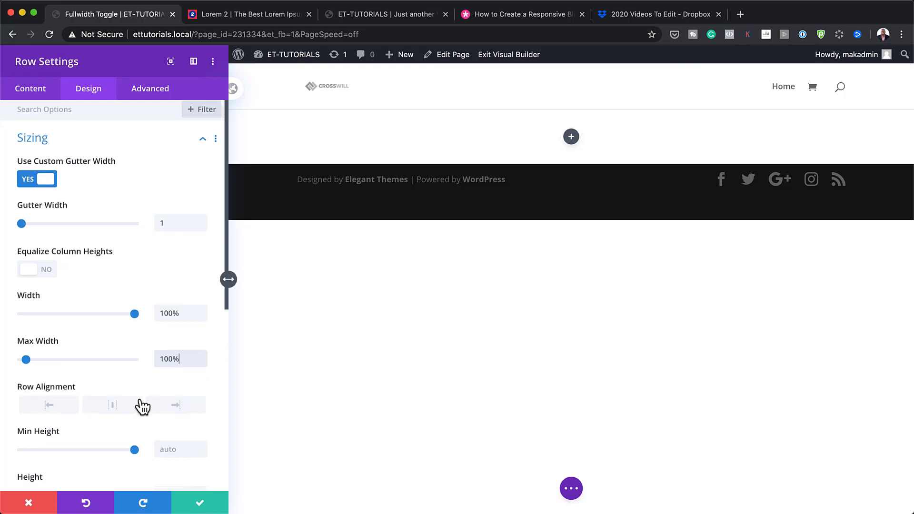
Step: Set the row's top and bottom padding to 0px with the two values linked, and save the row settings
{"action": "scroll", "coordinate": [141, 403], "scroll_direction": "down", "scroll_amount": 5}
{"action": "left_click", "coordinate": [36, 364]}
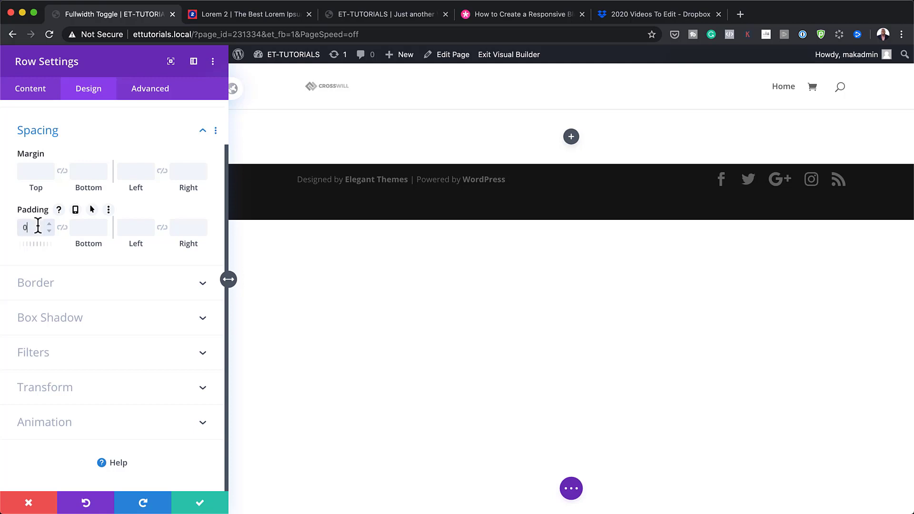
{"action": "left_click", "coordinate": [63, 227]}
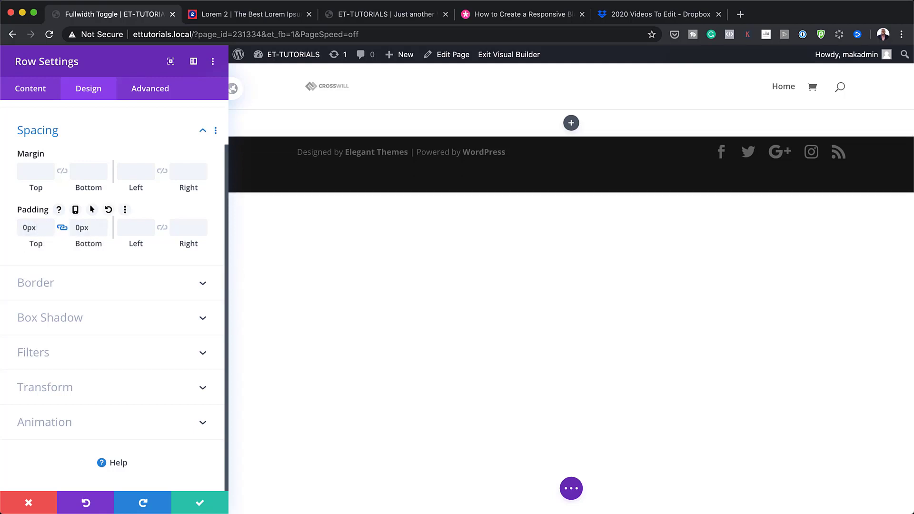
{"action": "left_click", "coordinate": [199, 502]}
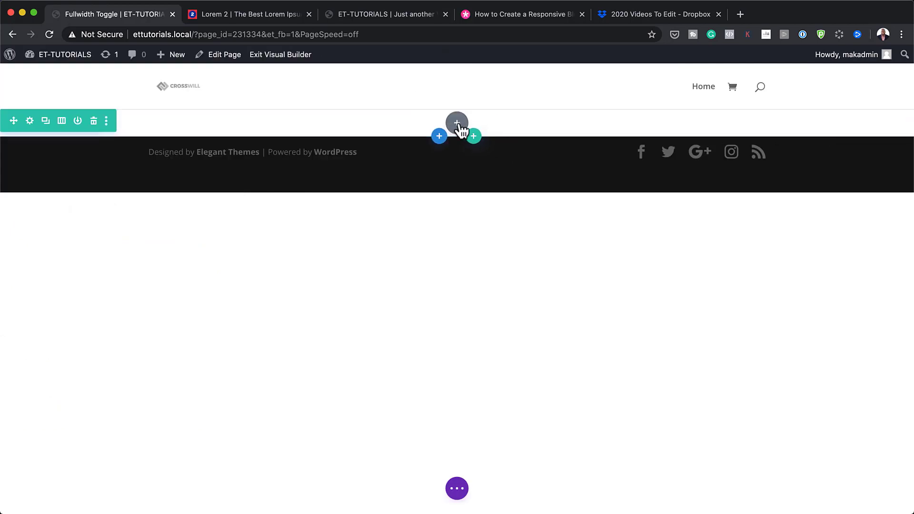
Step: Insert a Toggle module into the row and set its title to "Our Services"
{"action": "left_click", "coordinate": [457, 123]}
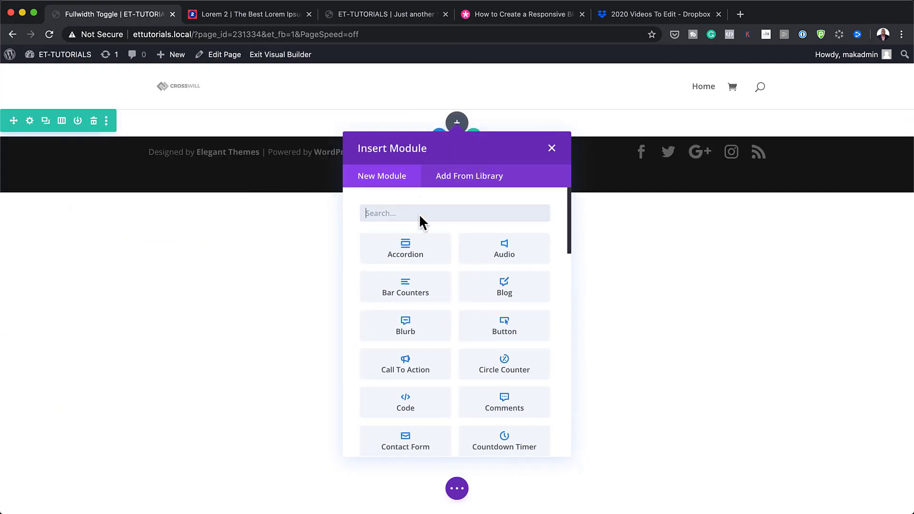
{"action": "type", "text": "tog"}
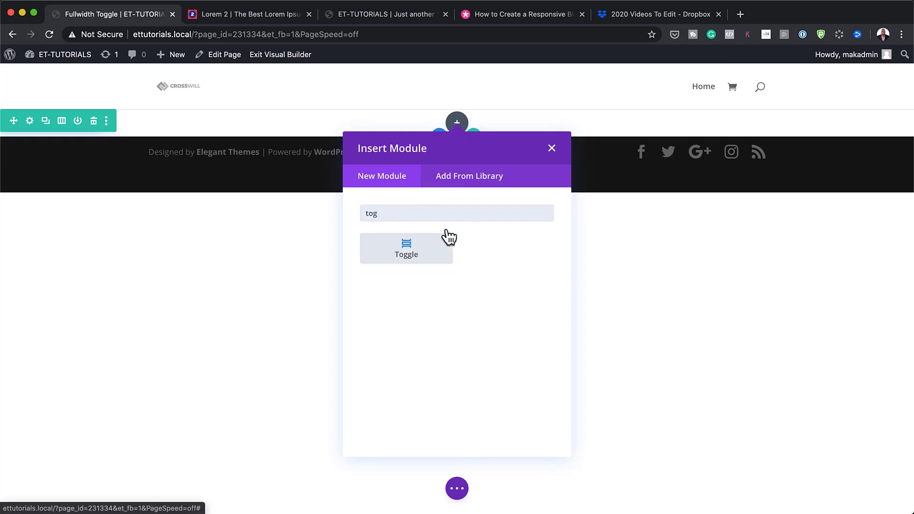
{"action": "left_click", "coordinate": [413, 256]}
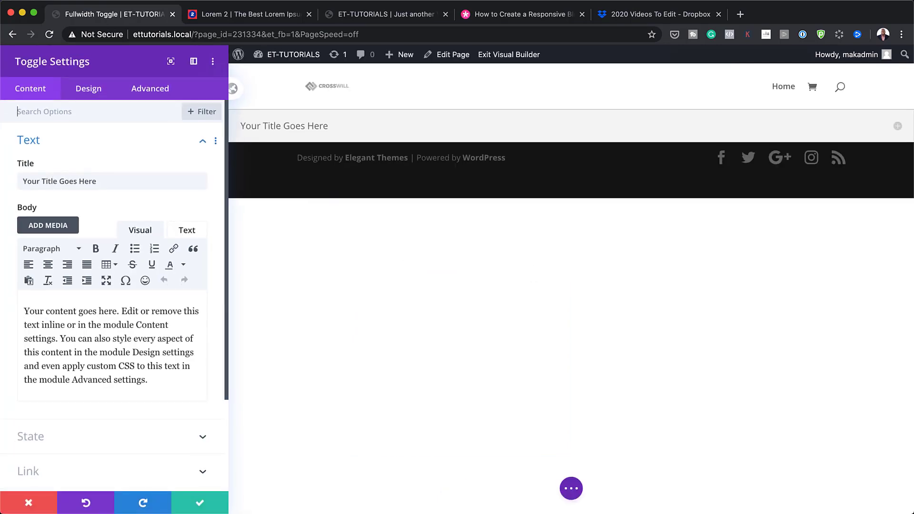
{"action": "double_click", "coordinate": [109, 182]}
{"action": "triple_click", "coordinate": [109, 182]}
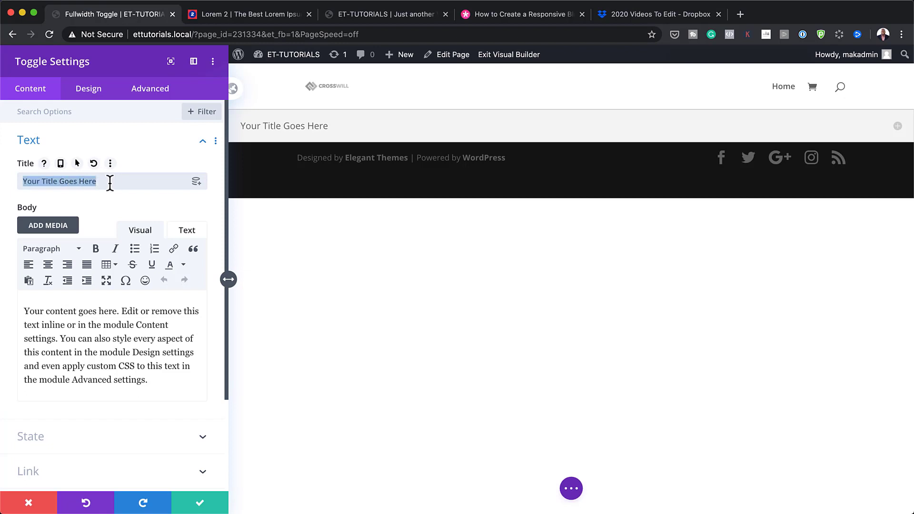
{"action": "type", "text": "Our "}
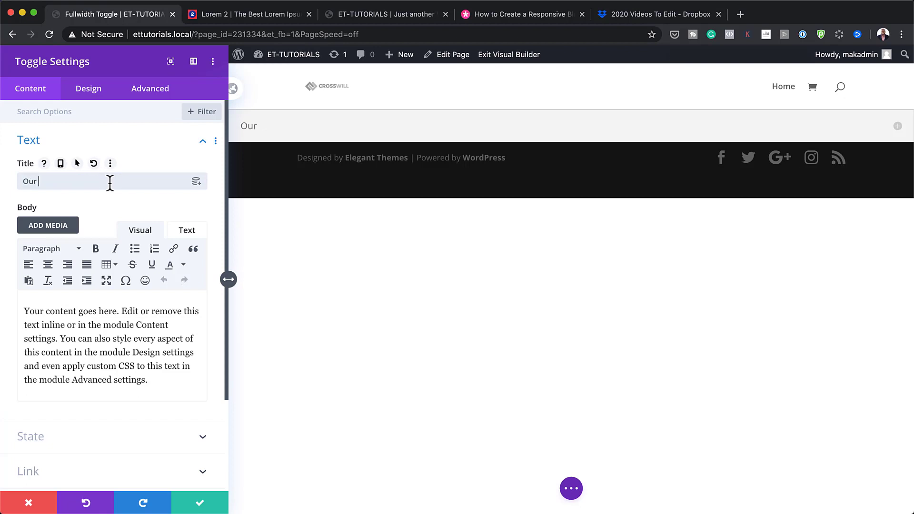
{"action": "type", "text": "Services"}
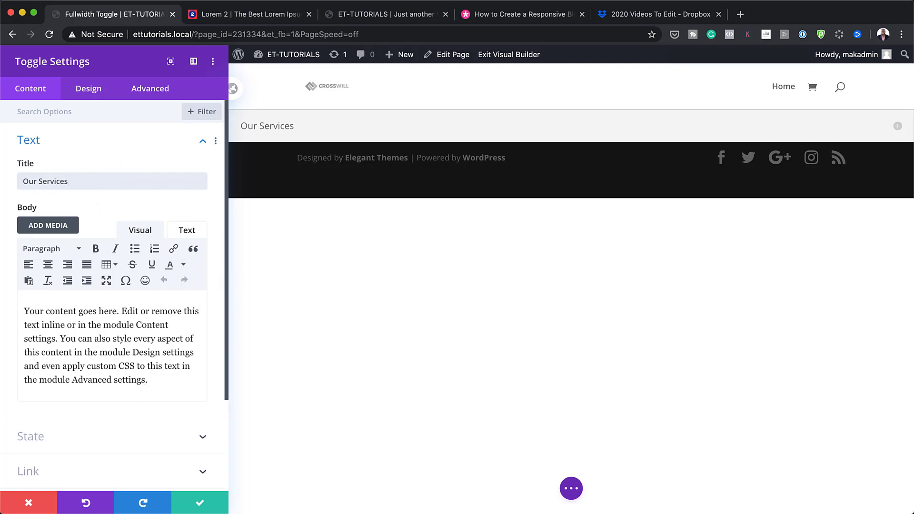
Step: Replace the toggle's placeholder body text with the first four short lorem ipsum paragraphs copied from the Lorem 2 site
{"action": "left_click", "coordinate": [261, 15]}
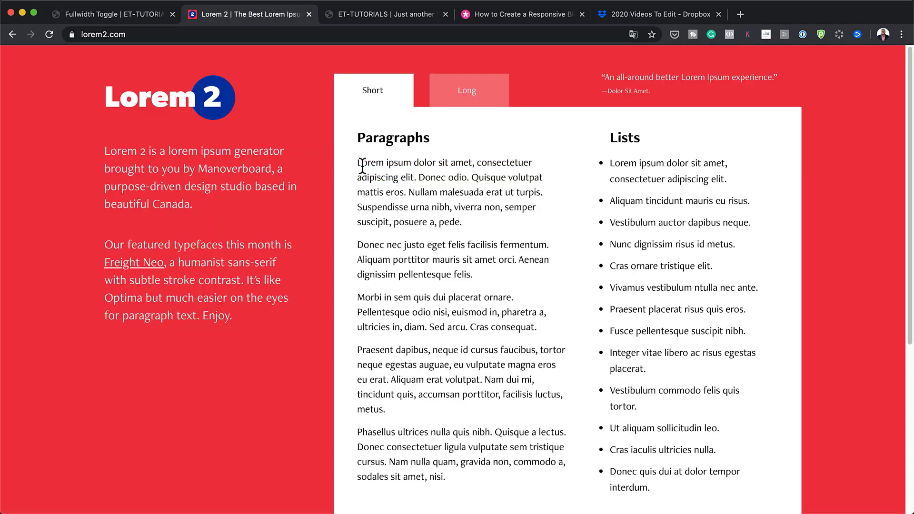
{"action": "left_click_drag", "start_coordinate": [359, 163], "coordinate": [494, 406]}
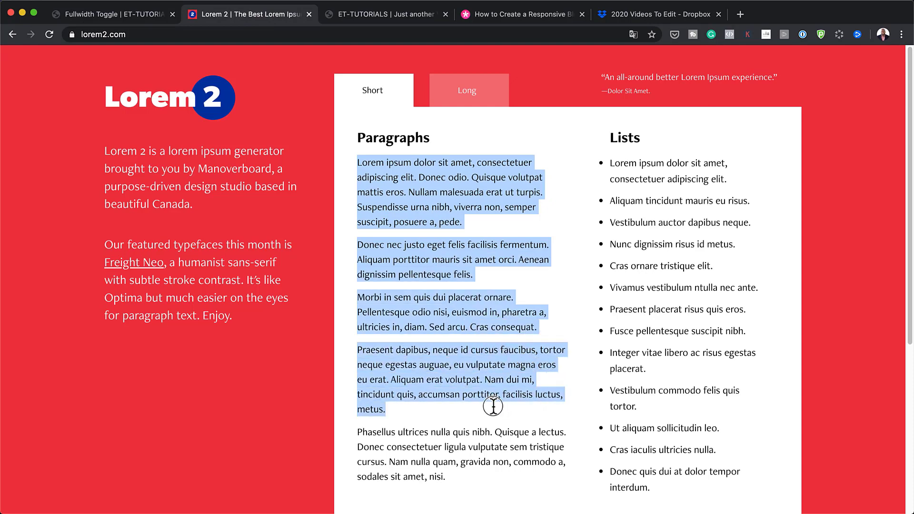
{"action": "left_click", "coordinate": [129, 16]}
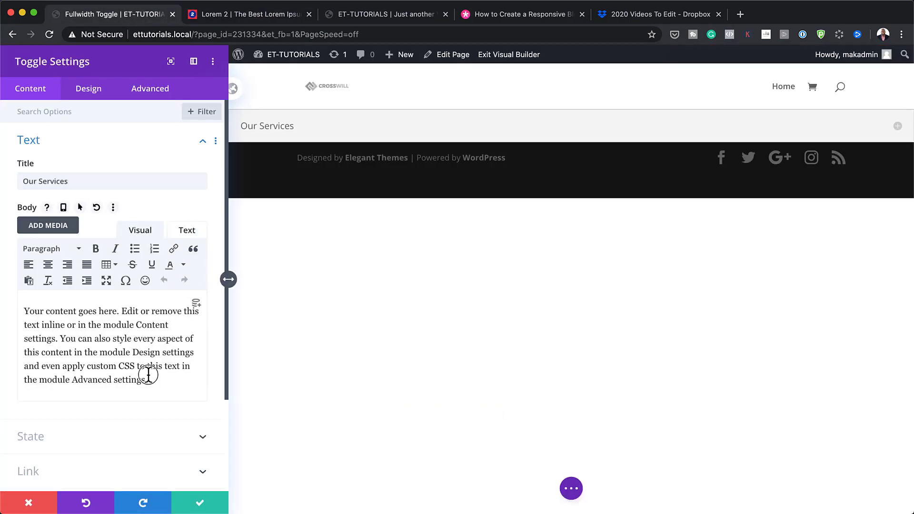
{"action": "left_click_drag", "start_coordinate": [149, 376], "coordinate": [35, 302]}
{"action": "left_click", "coordinate": [29, 303]}
{"action": "key", "text": "ctrl+v"}
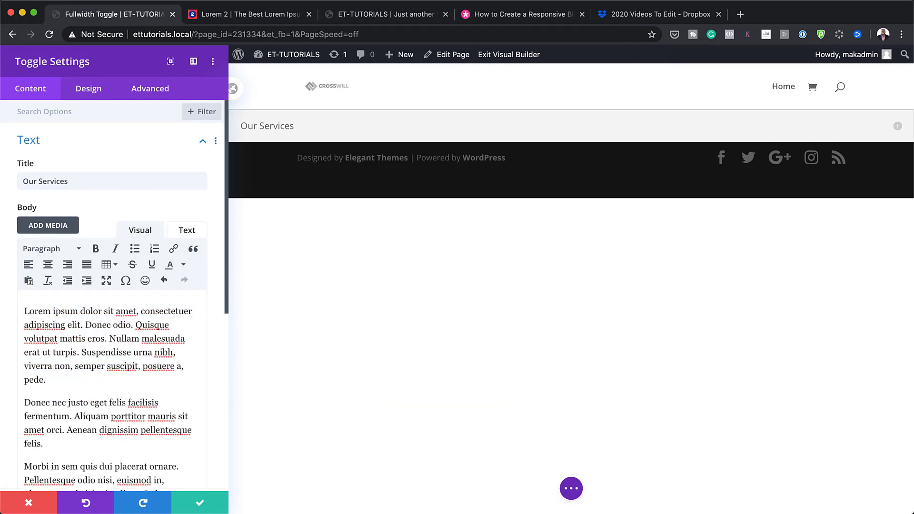
Step: Open the toggle's State options and keep the state at Close
{"action": "scroll", "coordinate": [180, 337], "scroll_direction": "down", "scroll_amount": 6}
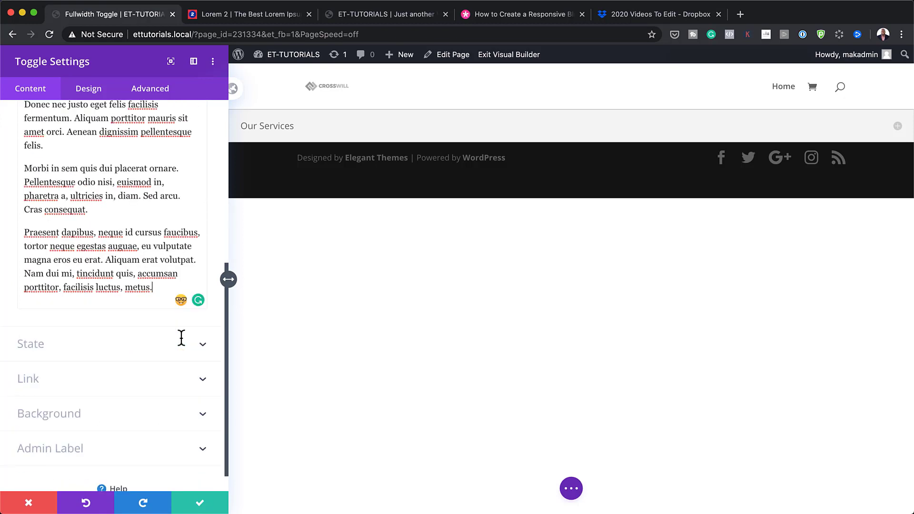
{"action": "left_click", "coordinate": [77, 348]}
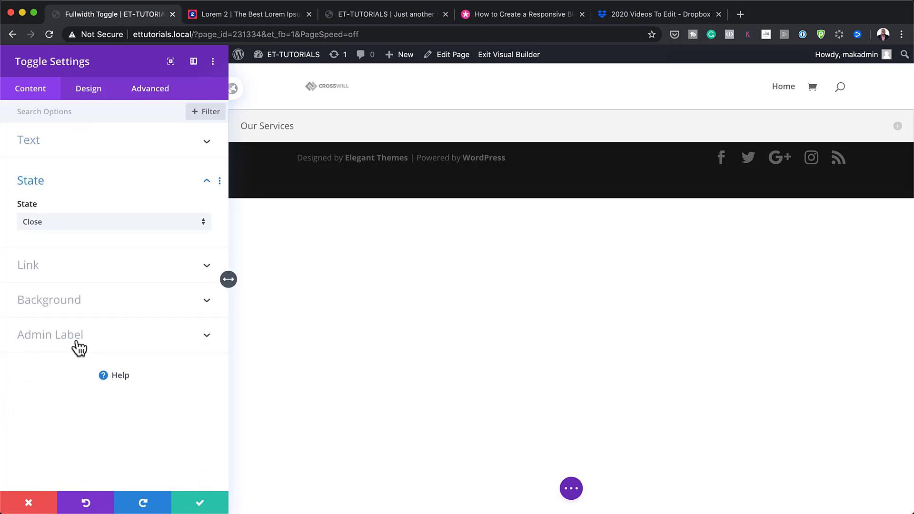
{"action": "left_click", "coordinate": [63, 230]}
{"action": "left_click", "coordinate": [110, 202]}
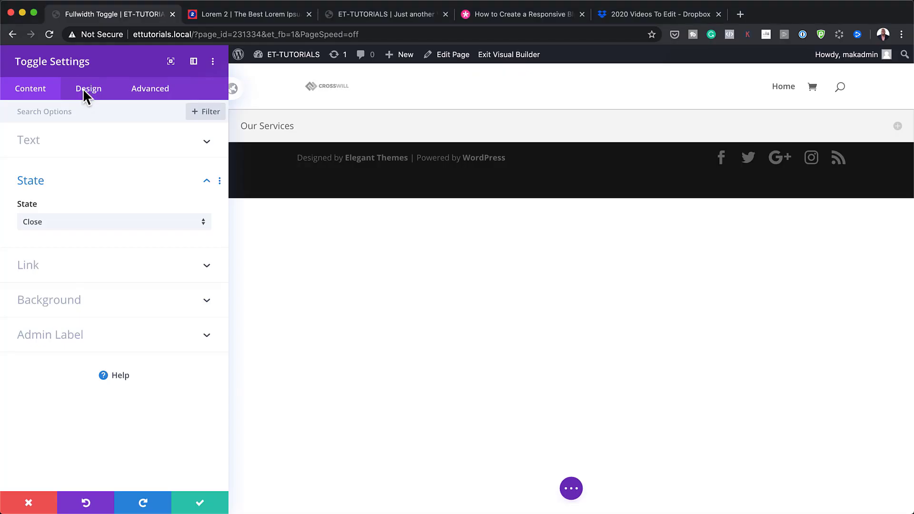
Step: Set the toggle's icon color to #570fff in the design settings
{"action": "left_click", "coordinate": [84, 89]}
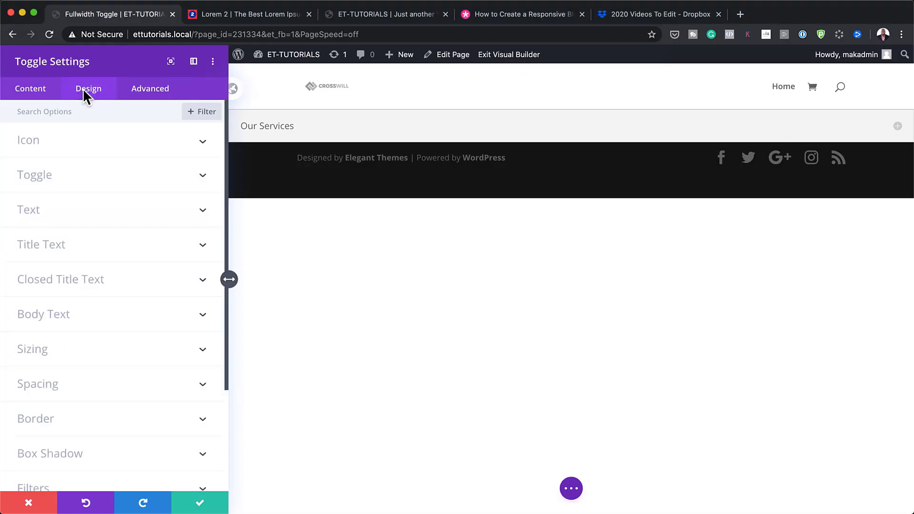
{"action": "left_click", "coordinate": [43, 148]}
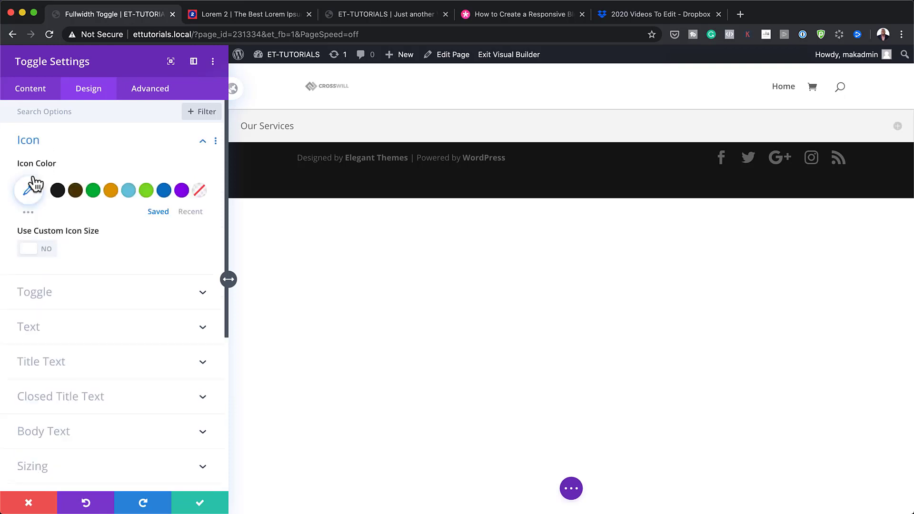
{"action": "left_click", "coordinate": [30, 193]}
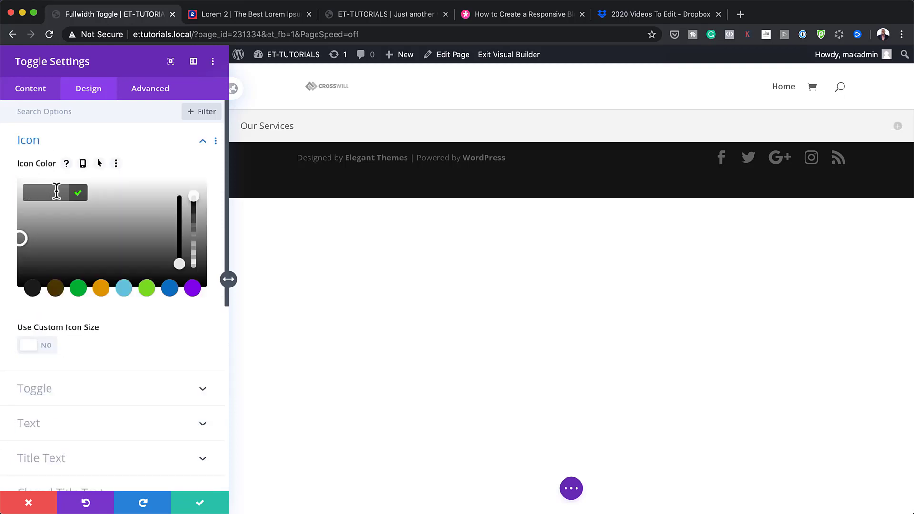
{"action": "type", "text": "#5700ff"}
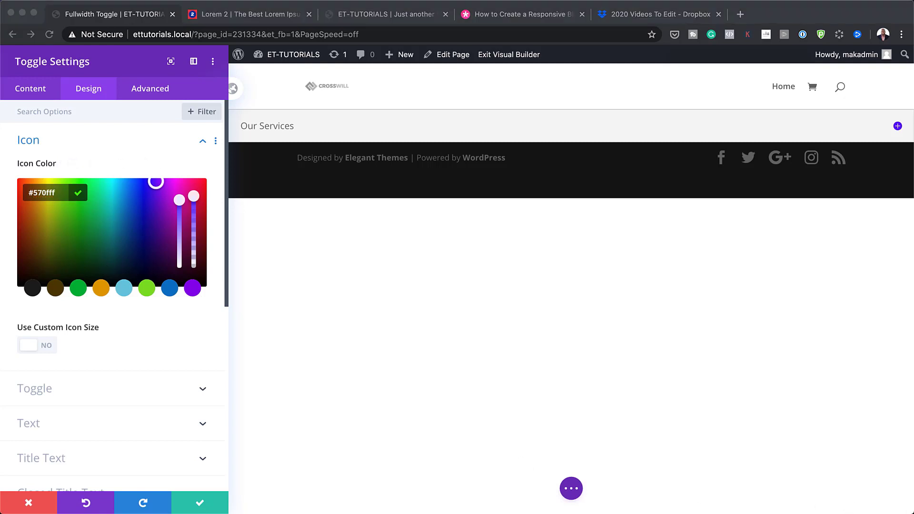
Step: Enable a custom size for the toggle icon and set its font size to 6vw
{"action": "left_click", "coordinate": [44, 345]}
{"action": "left_click", "coordinate": [45, 343]}
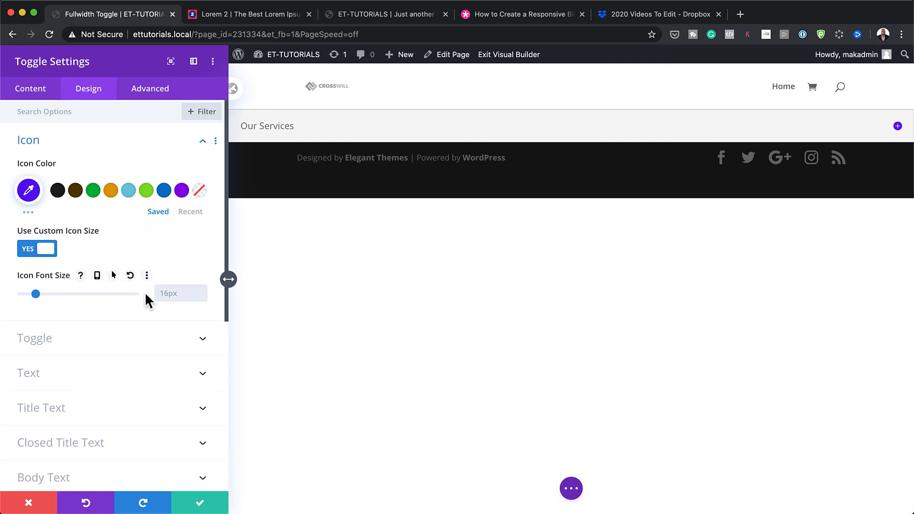
{"action": "type", "text": "6vw"}
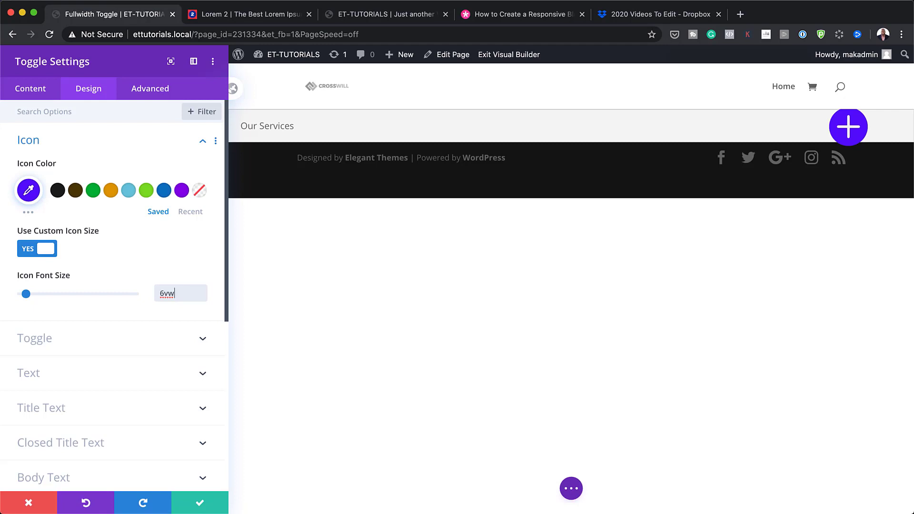
Step: Enable hover options for the icon color, set the hover color to #f2f2f2, and return to the desktop color
{"action": "key", "text": "super+Tab"}
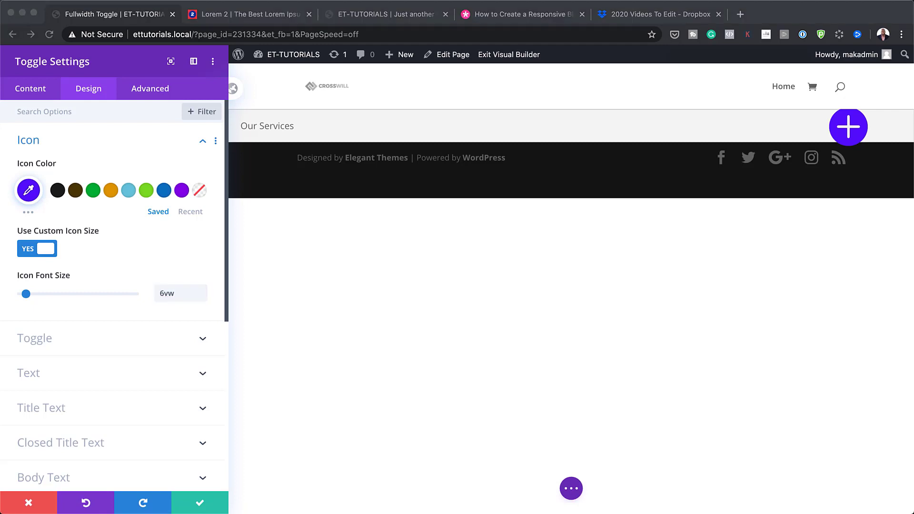
{"action": "key", "text": "super+Tab"}
{"action": "mouse_move", "coordinate": [85, 162]}
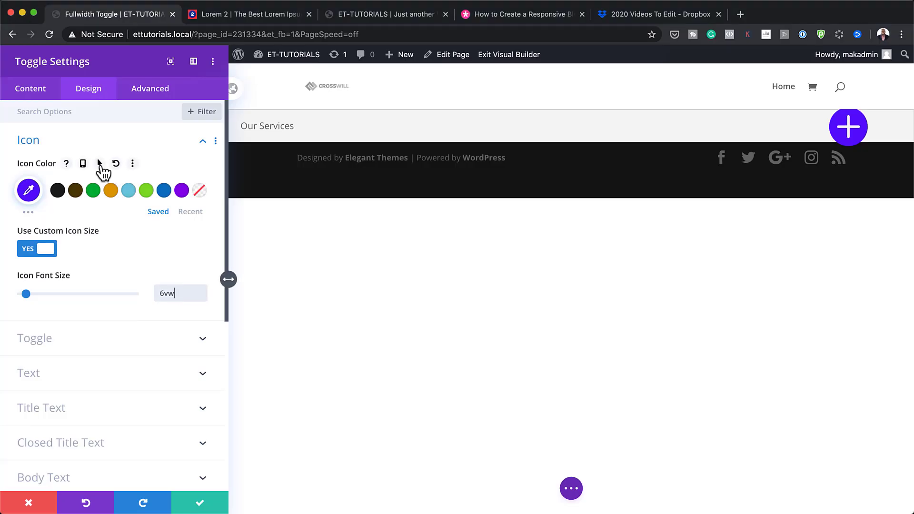
{"action": "left_click", "coordinate": [100, 165]}
{"action": "left_click", "coordinate": [179, 190]}
{"action": "left_click", "coordinate": [28, 227]}
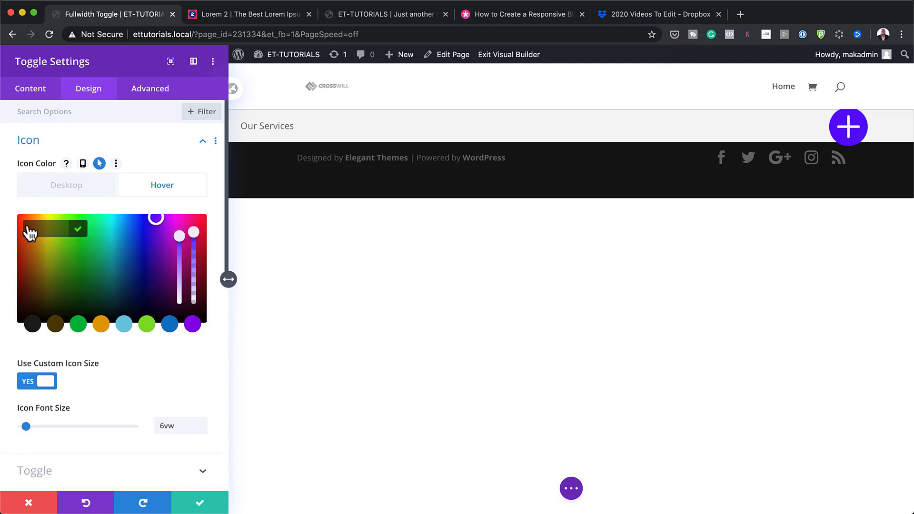
{"action": "type", "text": "#f2f2f2"}
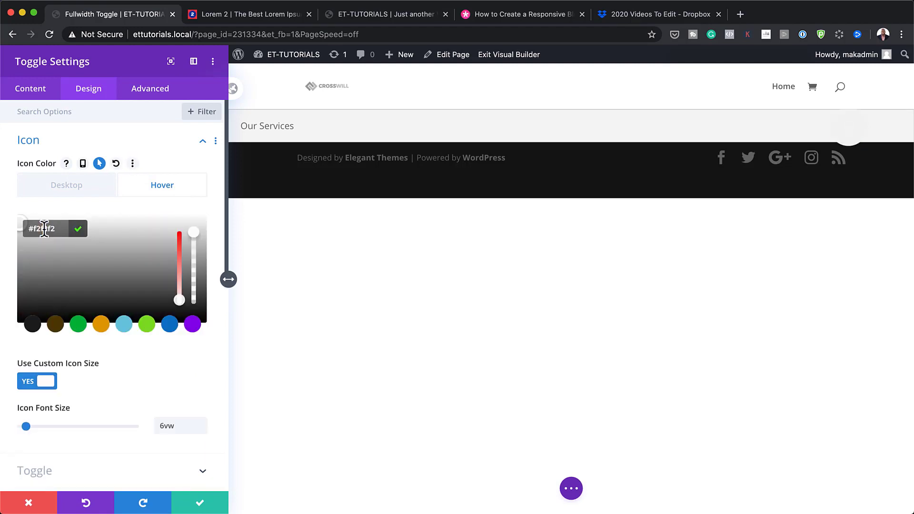
{"action": "left_click", "coordinate": [75, 186]}
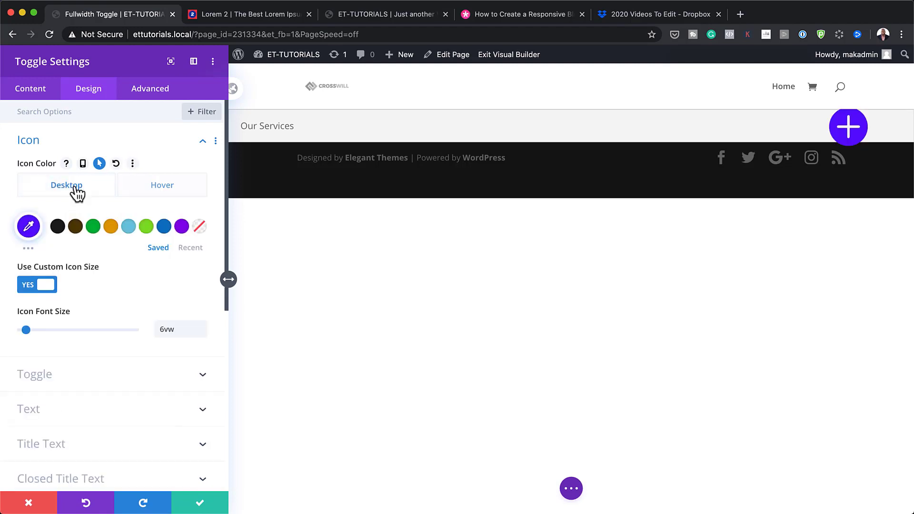
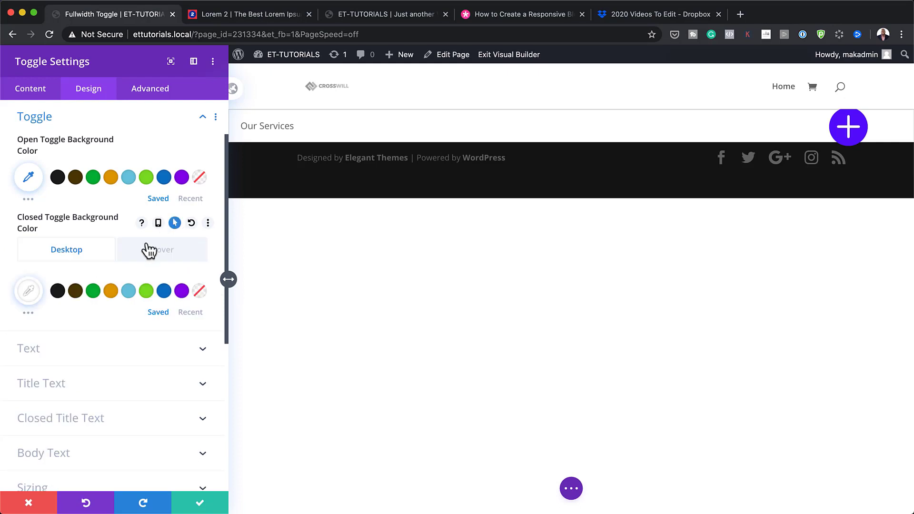
Step: Open the hover color of the closed toggle background for editing and return to its desktop color
{"action": "left_click", "coordinate": [145, 250]}
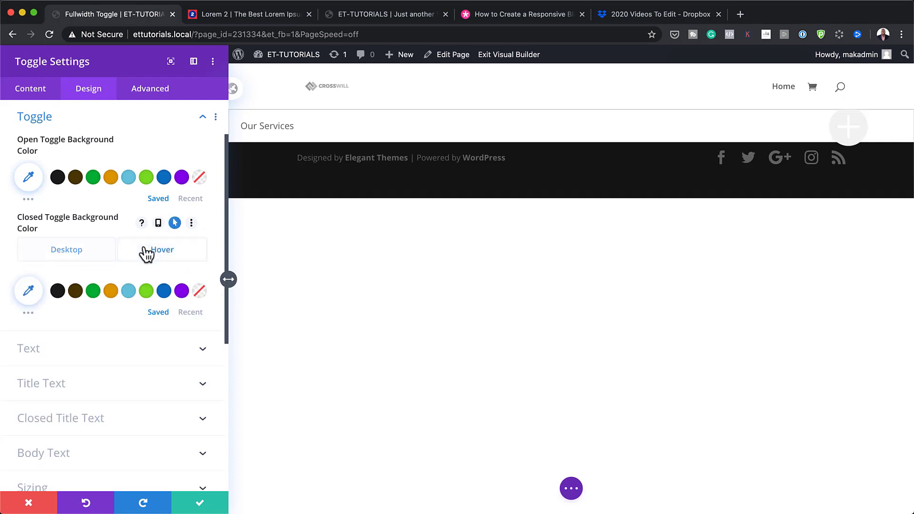
{"action": "left_click", "coordinate": [28, 291]}
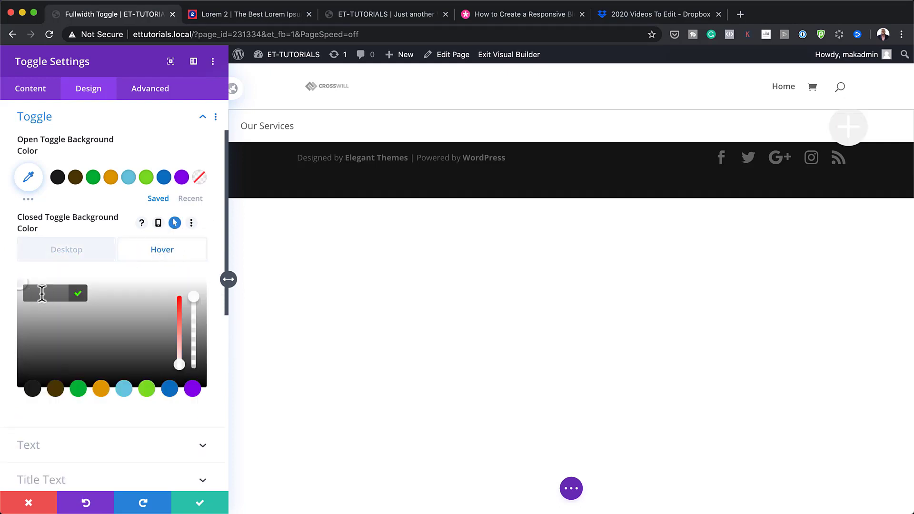
{"action": "left_click", "coordinate": [76, 252]}
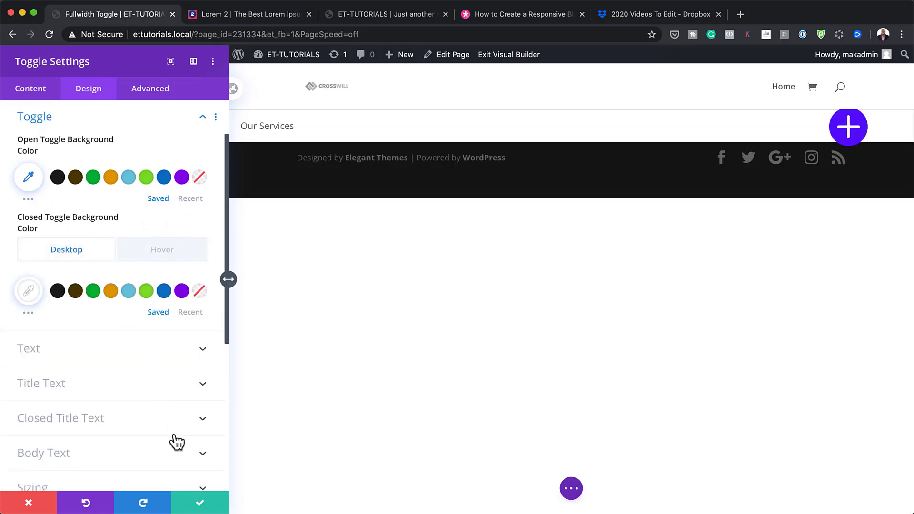
Step: Set the toggle's title text color to #000000
{"action": "left_click", "coordinate": [244, 125]}
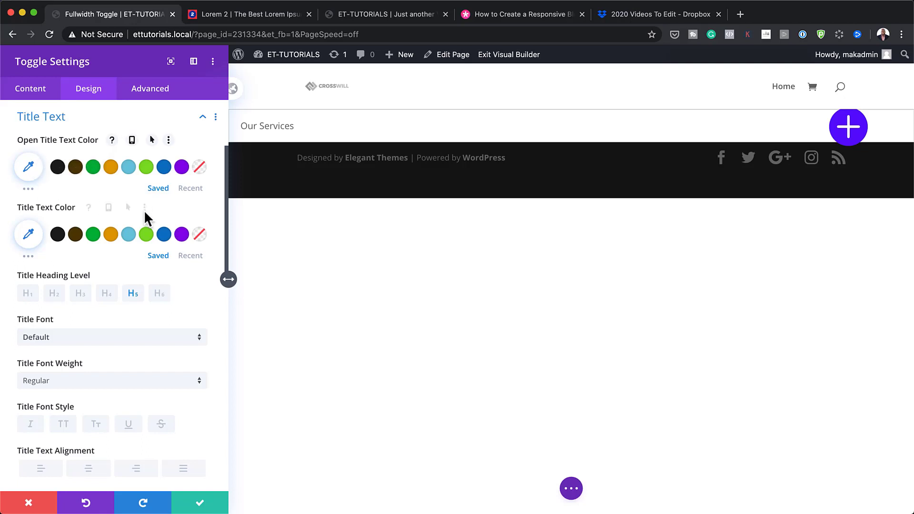
{"action": "left_click", "coordinate": [29, 235]}
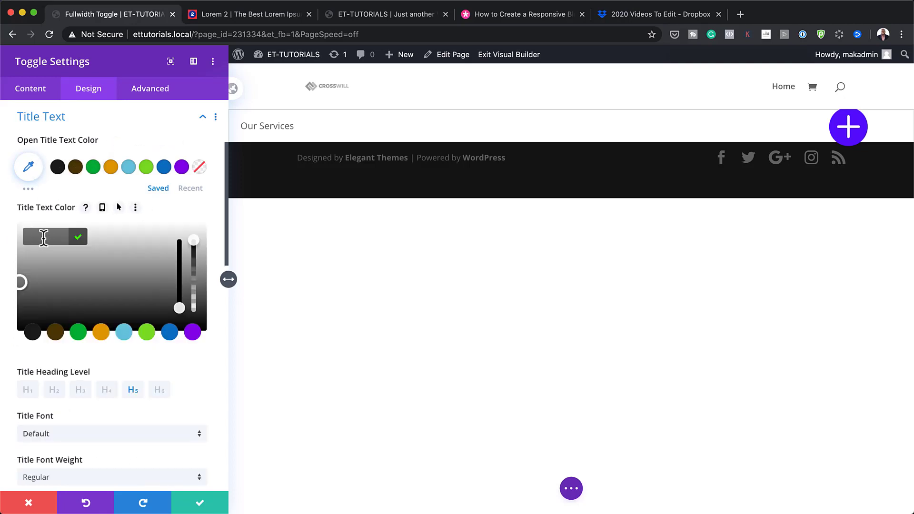
{"action": "type", "text": "#000000"}
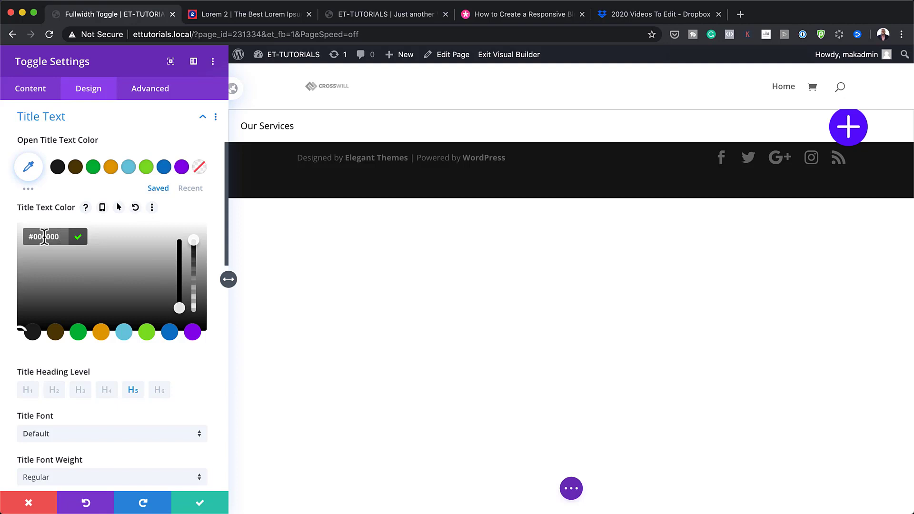
Step: Set the title font to Montserrat and align the title text left
{"action": "scroll", "coordinate": [104, 407], "scroll_direction": "down", "scroll_amount": 3}
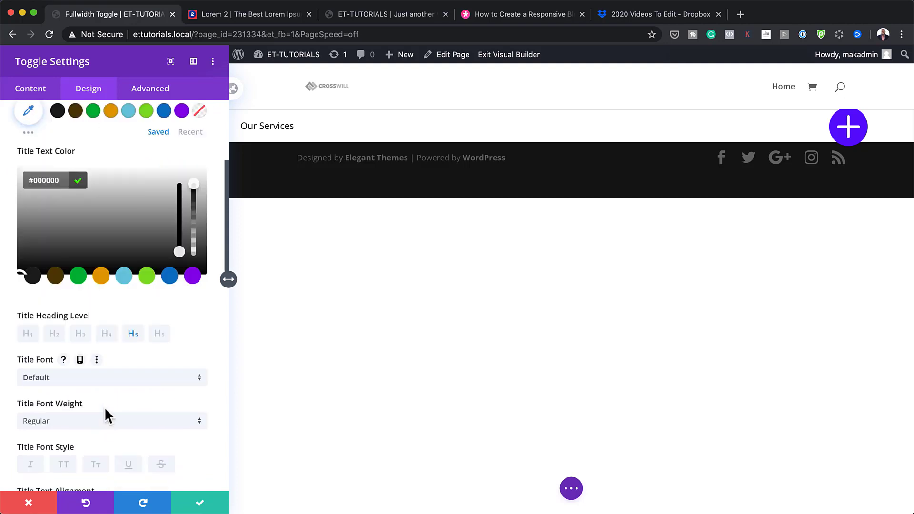
{"action": "left_click", "coordinate": [80, 383]}
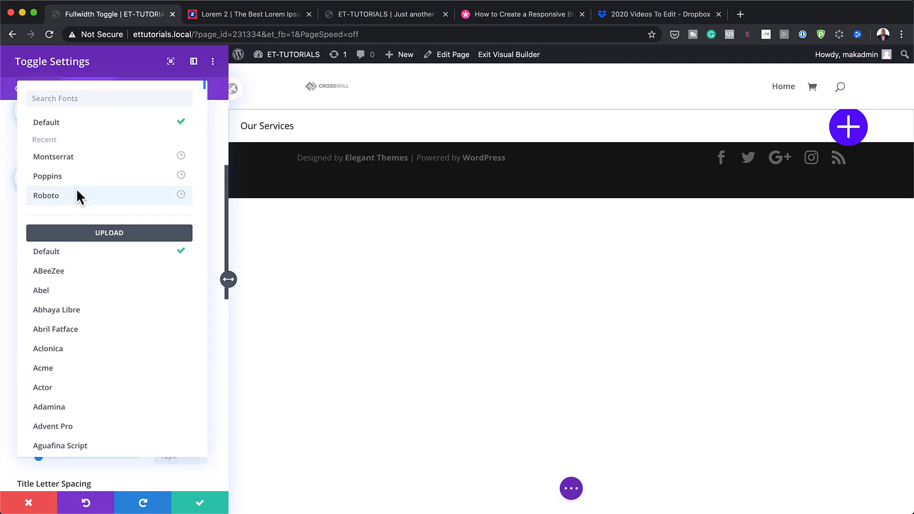
{"action": "left_click", "coordinate": [84, 163]}
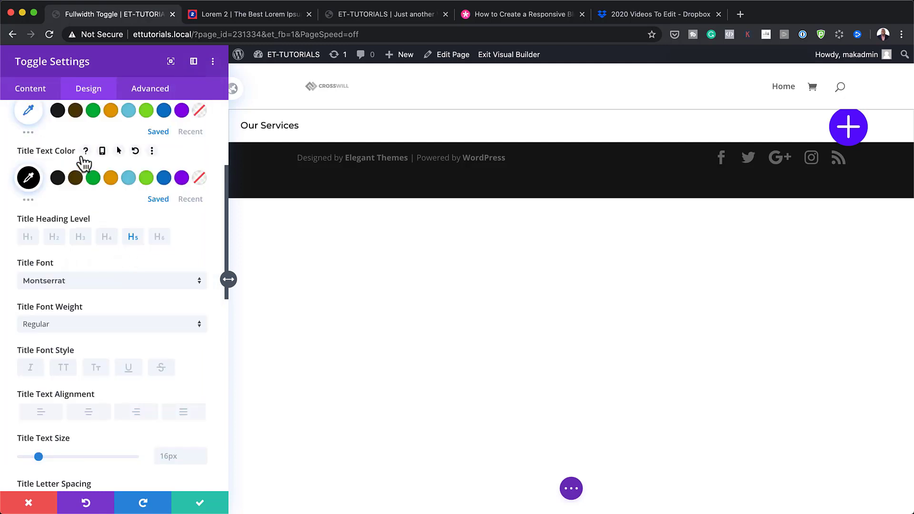
{"action": "left_click", "coordinate": [38, 415]}
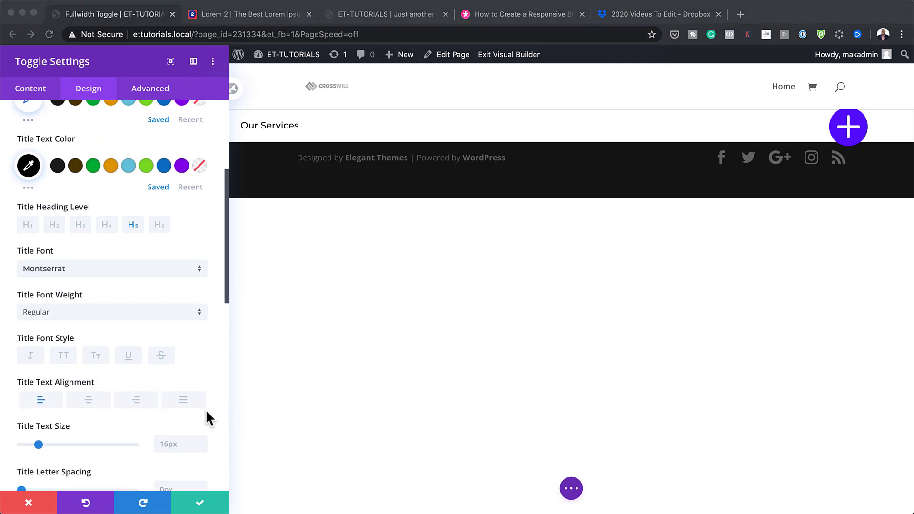
Step: Set the title text size to 8vw and the title letter spacing to -1vw
{"action": "scroll", "coordinate": [205, 418], "scroll_direction": "down", "scroll_amount": 3}
{"action": "mouse_move", "coordinate": [172, 396]}
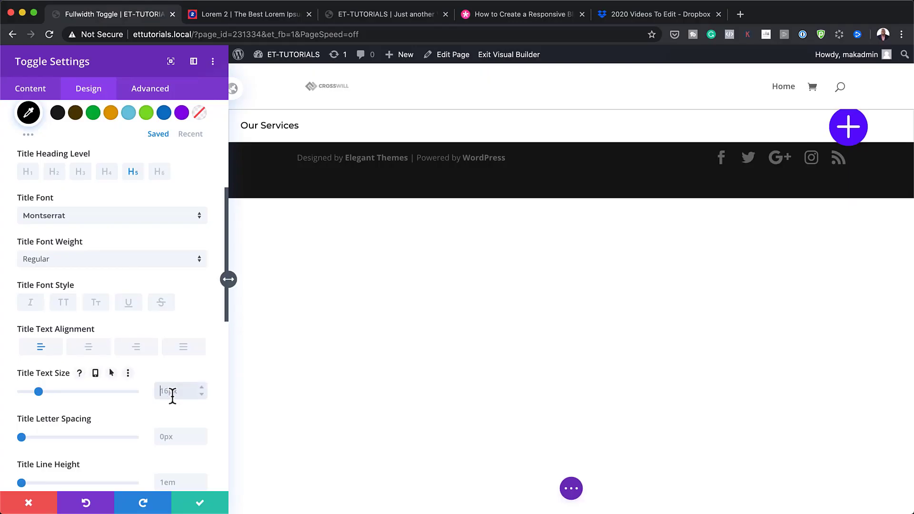
{"action": "type", "text": "8vw"}
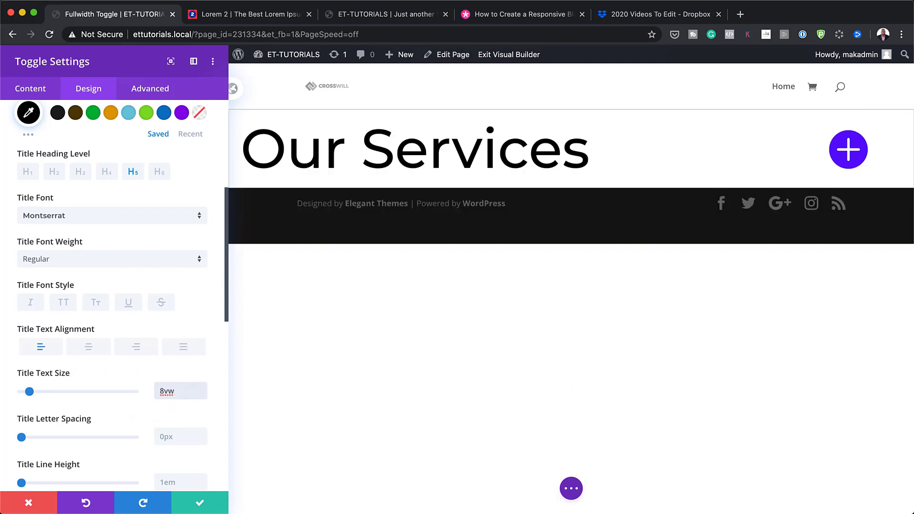
{"action": "key", "text": "super+Tab"}
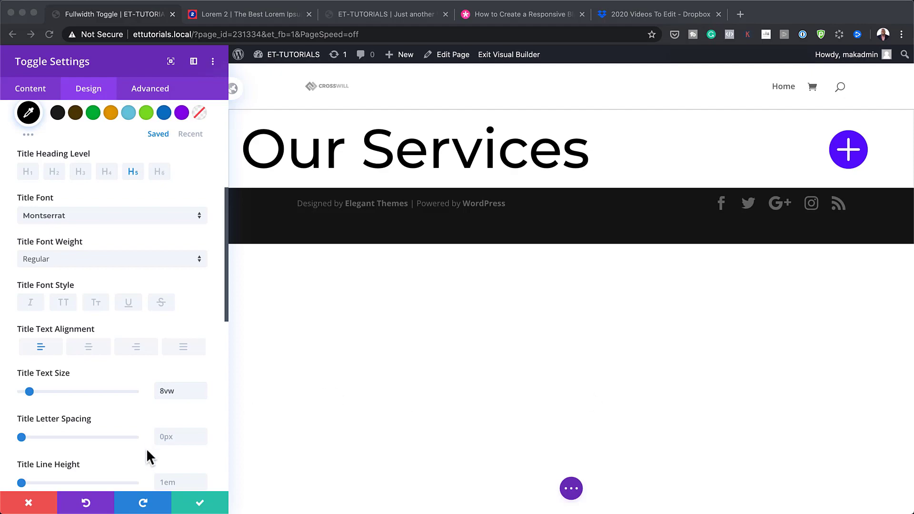
{"action": "key", "text": "super+Tab"}
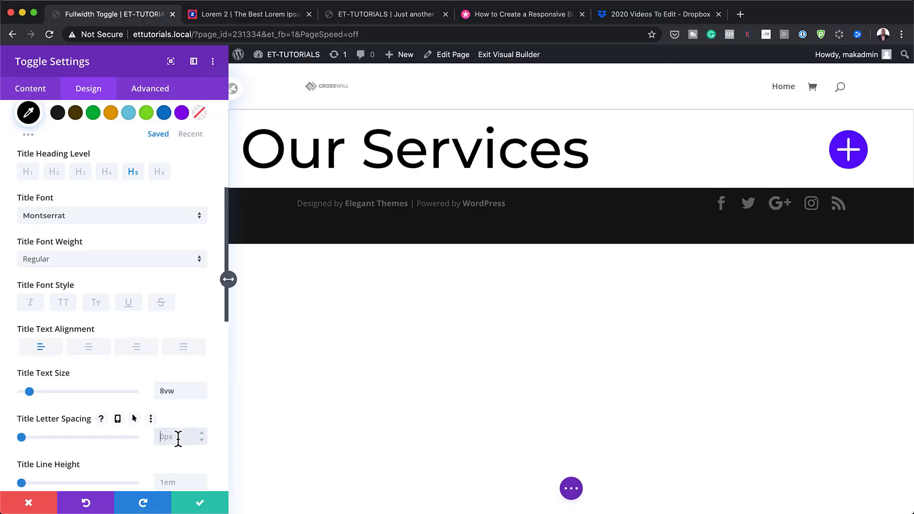
{"action": "type", "text": "-1vw"}
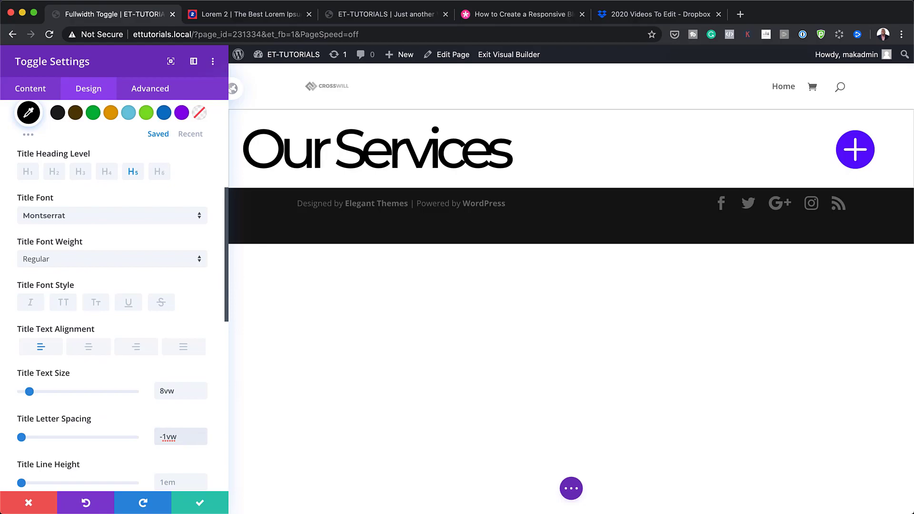
Step: Set the title line height to 0.7em and collapse the title text options
{"action": "key", "text": "super+Tab"}
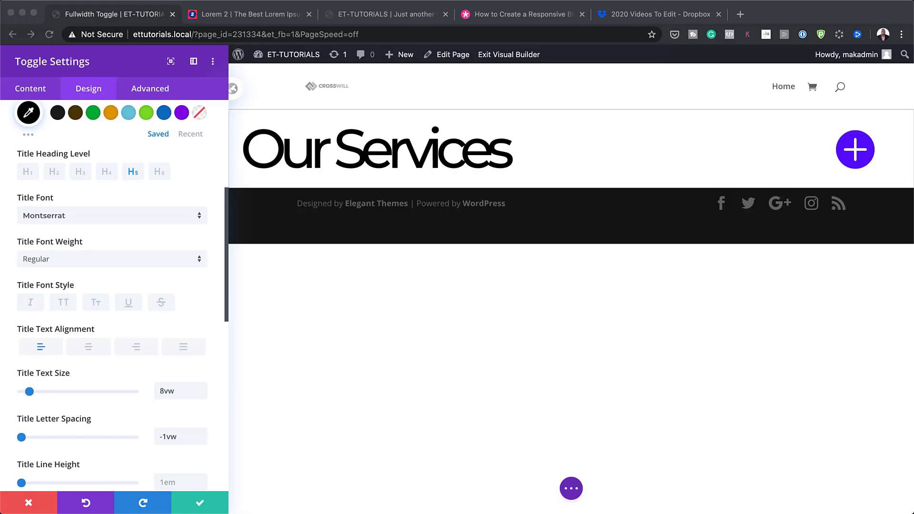
{"action": "scroll", "coordinate": [165, 442], "scroll_direction": "down", "scroll_amount": 4}
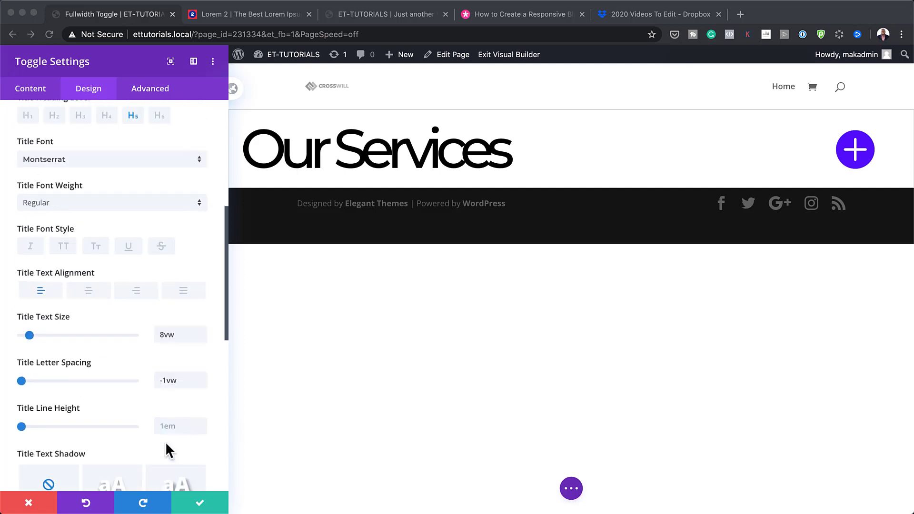
{"action": "key", "text": "super+Tab"}
{"action": "left_click", "coordinate": [169, 393]}
{"action": "type", "text": "0.7em"}
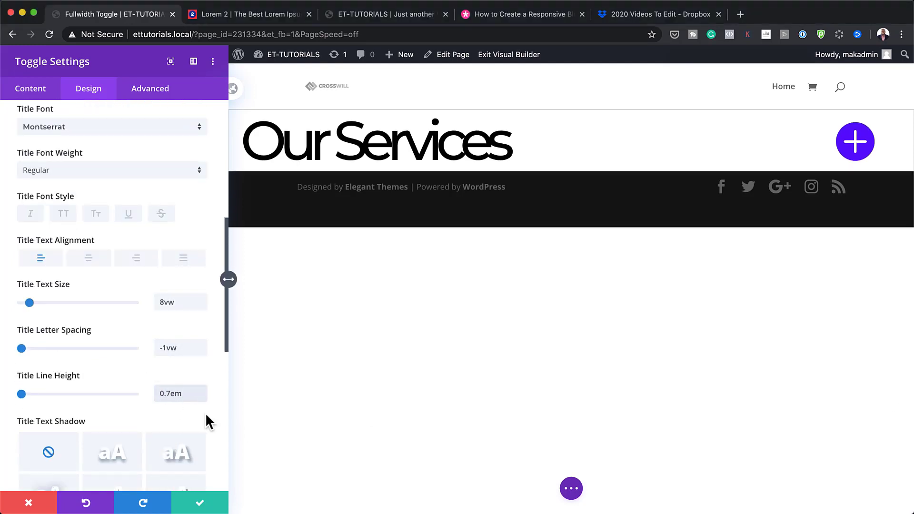
{"action": "scroll", "coordinate": [139, 282], "scroll_direction": "up", "scroll_amount": 15}
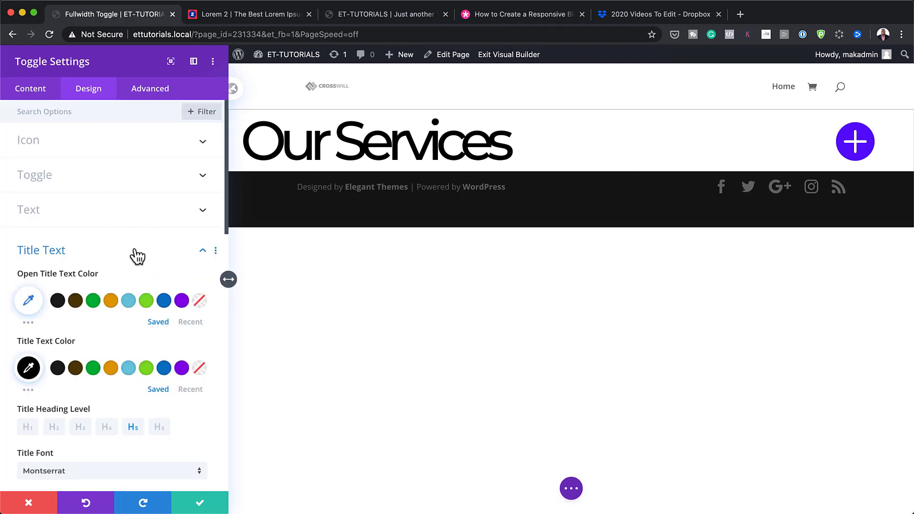
{"action": "left_click", "coordinate": [138, 259]}
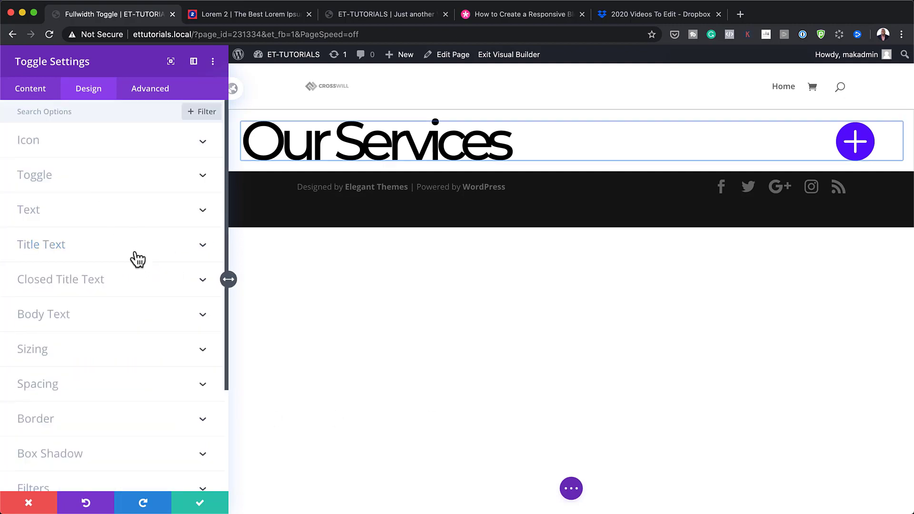
Step: Set the toggle's closed title font to Montserrat
{"action": "left_click", "coordinate": [85, 280]}
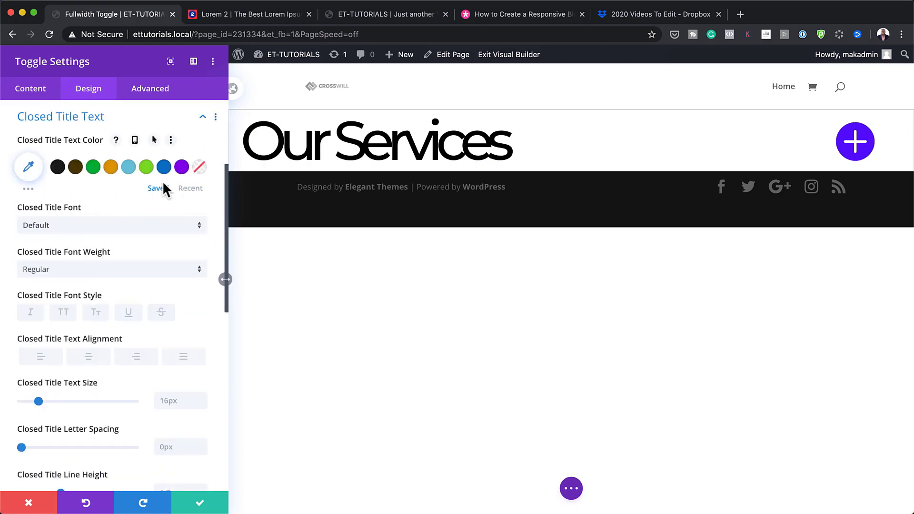
{"action": "left_click", "coordinate": [79, 225]}
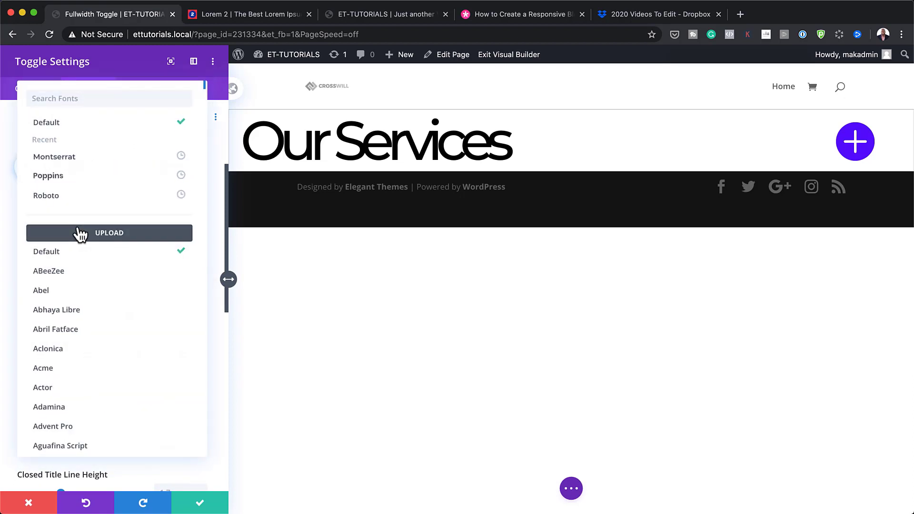
{"action": "left_click", "coordinate": [86, 157]}
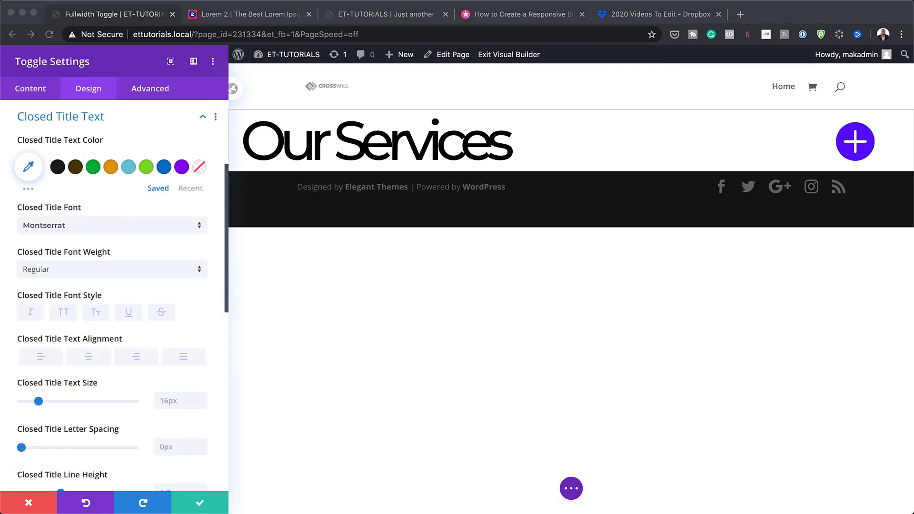
Step: Set the closed title text size to 18vw and the closed title line height to 0.8em
{"action": "left_click", "coordinate": [179, 401]}
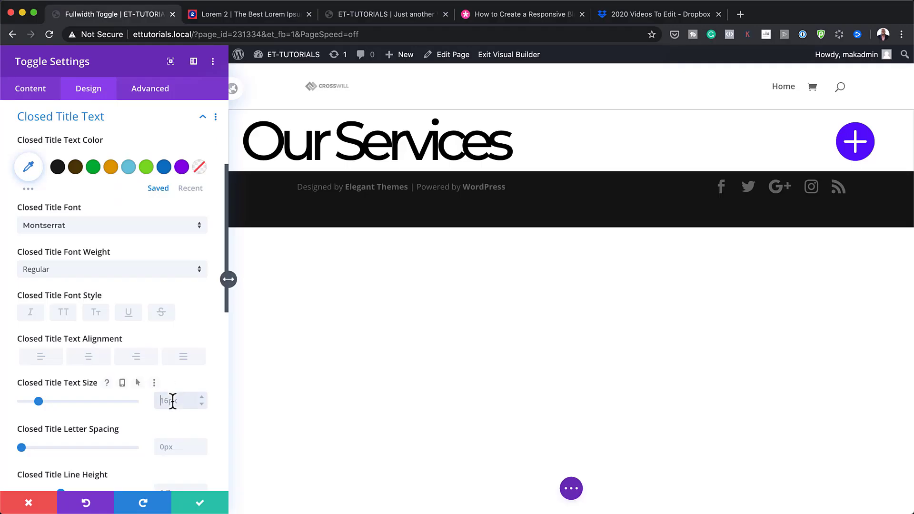
{"action": "type", "text": "18vw"}
{"action": "key", "text": "BackSpace"}
{"action": "key", "text": "BackSpace"}
{"action": "type", "text": "px"}
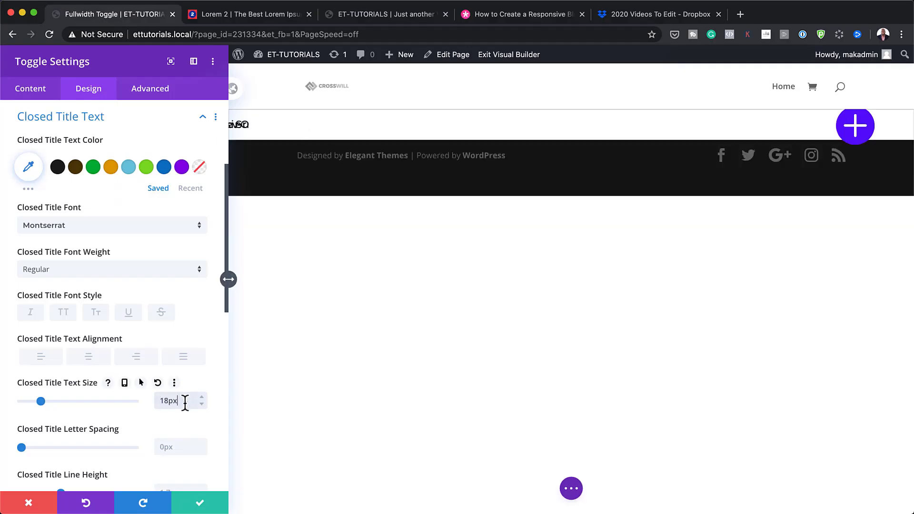
{"action": "key", "text": "BackSpace"}
{"action": "key", "text": "BackSpace"}
{"action": "type", "text": "vw"}
{"action": "scroll", "coordinate": [142, 468], "scroll_direction": "down", "scroll_amount": 2}
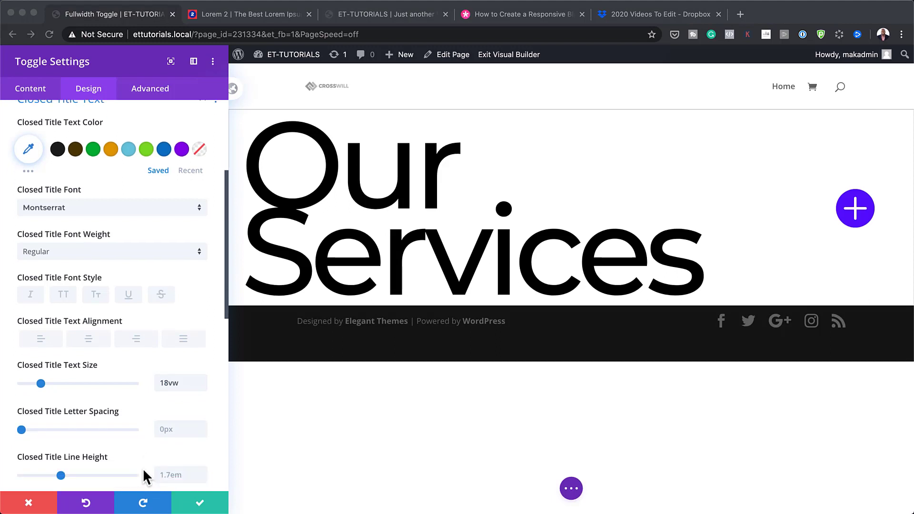
{"action": "left_click", "coordinate": [175, 457]}
{"action": "type", "text": "0.8em"}
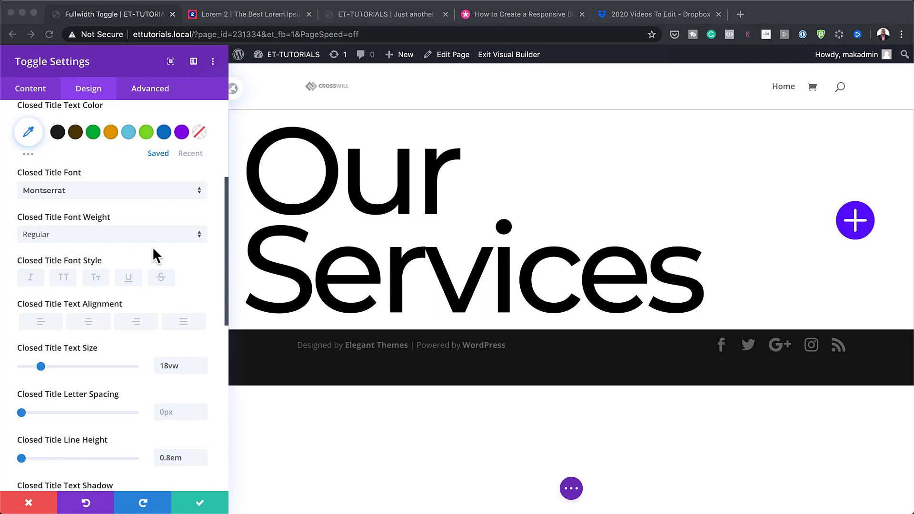
Step: Give the closed title text a hover color of #f4f4f4 and compare its desktop and hover states
{"action": "scroll", "coordinate": [153, 246], "scroll_direction": "up", "scroll_amount": 3}
{"action": "left_click", "coordinate": [136, 154]}
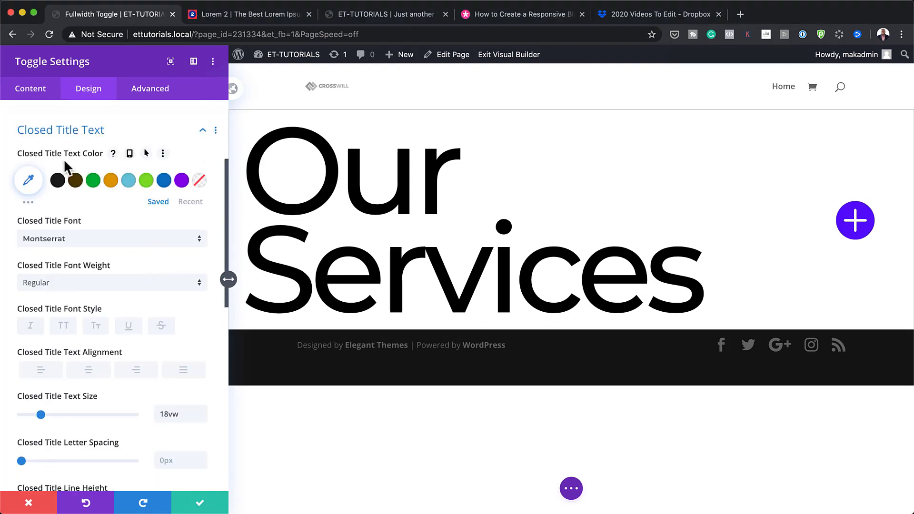
{"action": "left_click", "coordinate": [146, 153]}
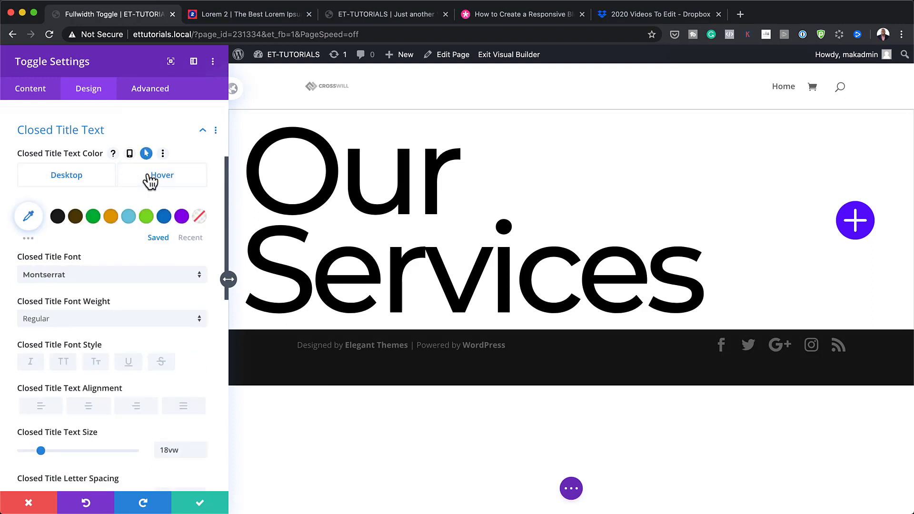
{"action": "left_click", "coordinate": [156, 181]}
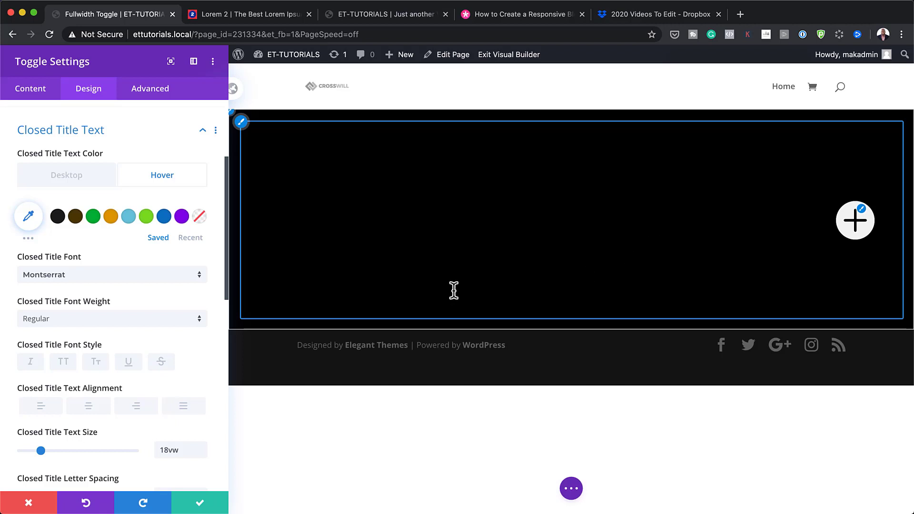
{"action": "left_click", "coordinate": [28, 217]}
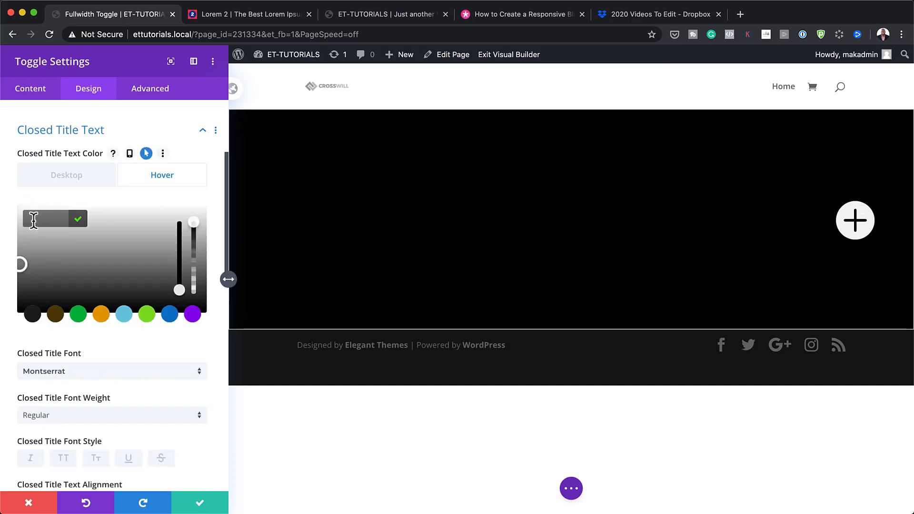
{"action": "type", "text": "#f4f4f4"}
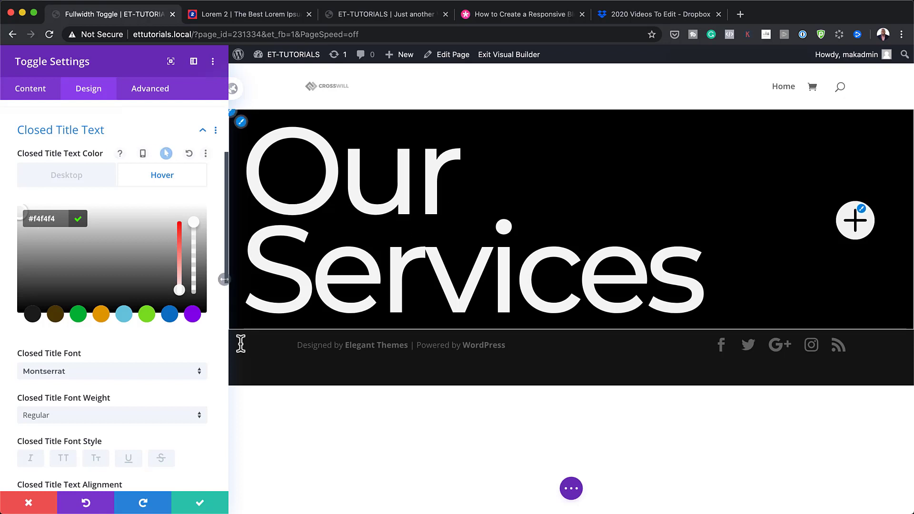
{"action": "left_click", "coordinate": [80, 177]}
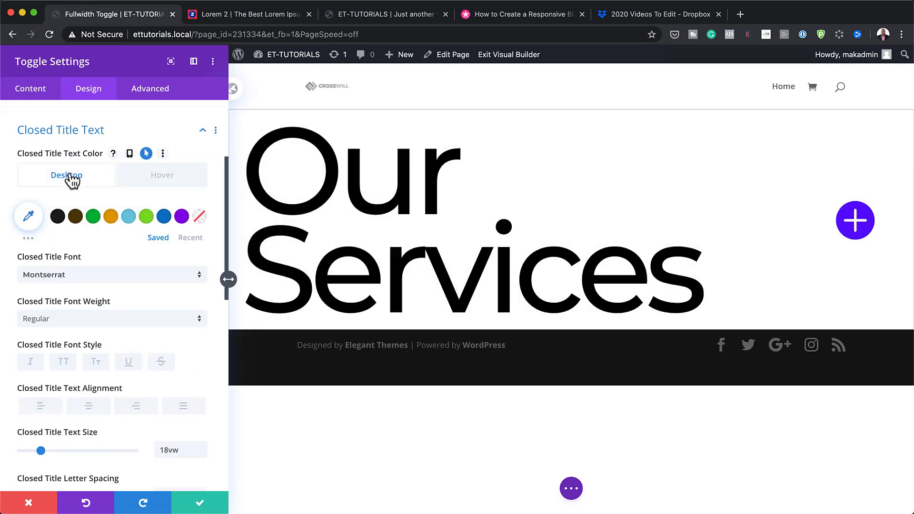
{"action": "left_click", "coordinate": [159, 179]}
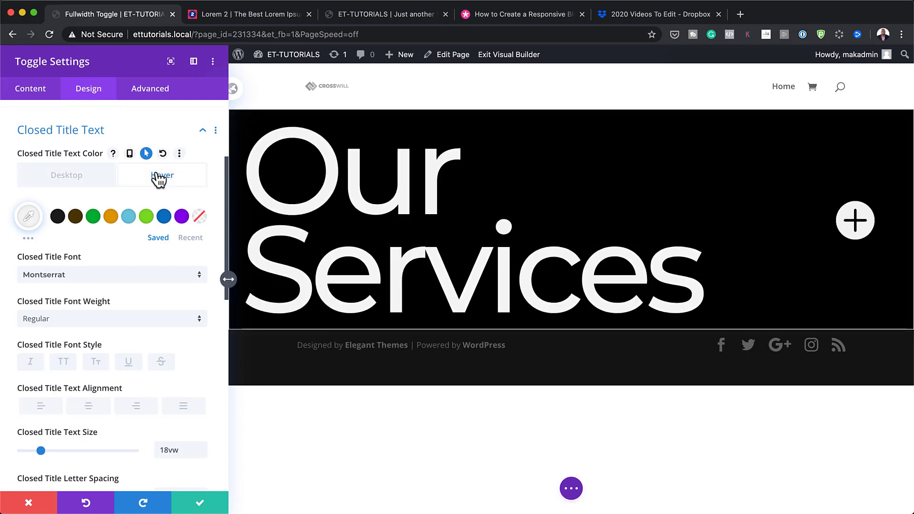
{"action": "left_click", "coordinate": [87, 179]}
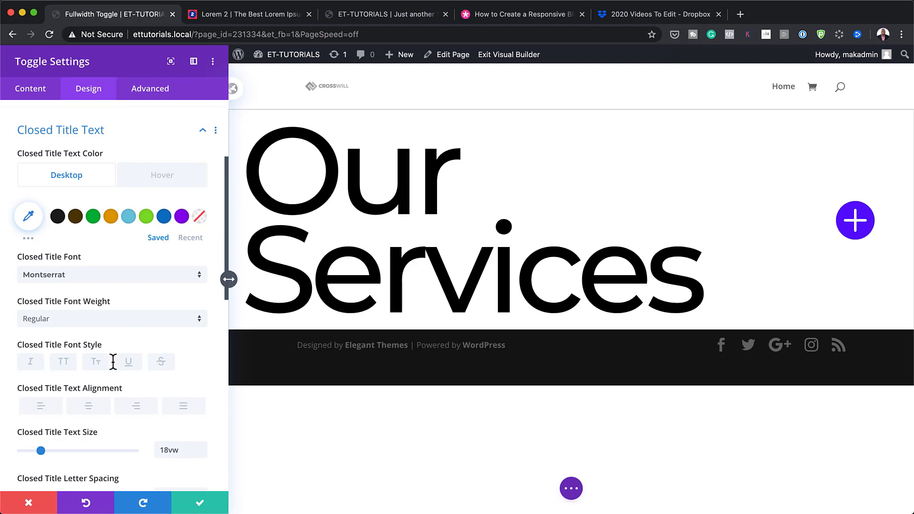
Step: Set the toggle's body font to Fira Sans
{"action": "scroll", "coordinate": [190, 383], "scroll_direction": "down", "scroll_amount": 10}
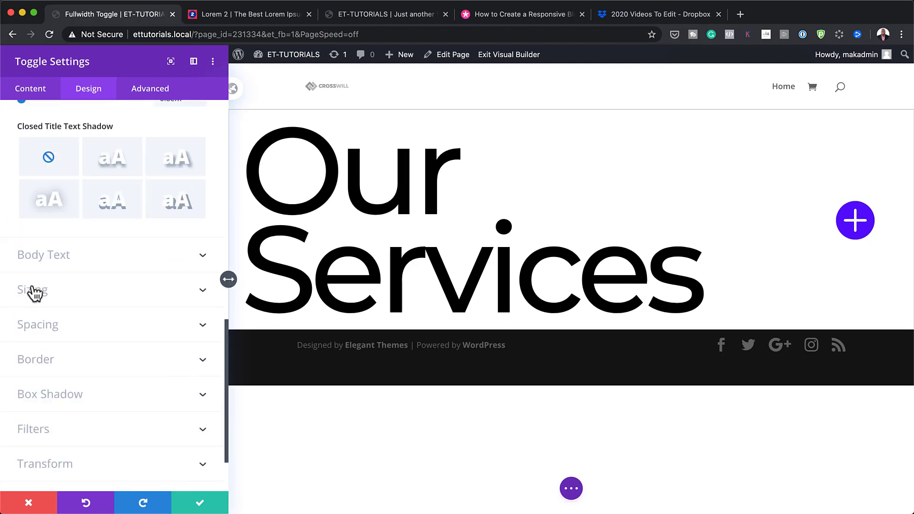
{"action": "left_click", "coordinate": [70, 255]}
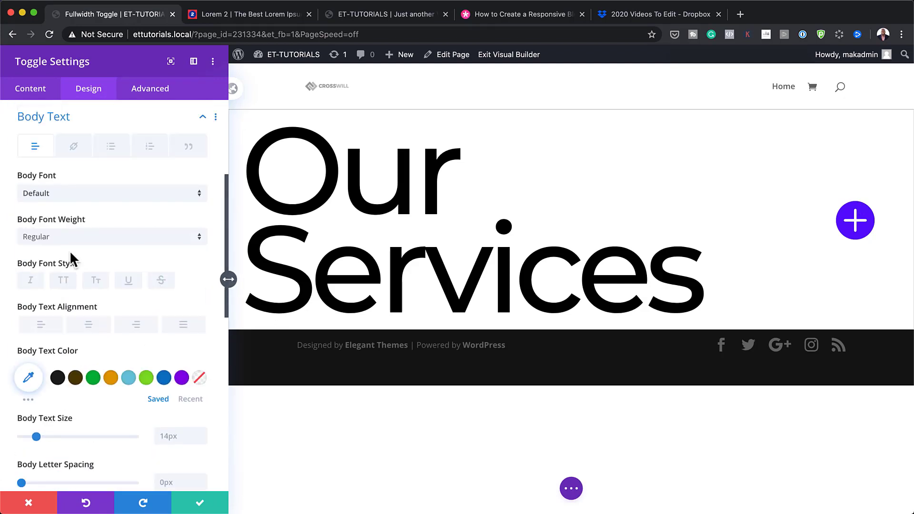
{"action": "left_click", "coordinate": [174, 200]}
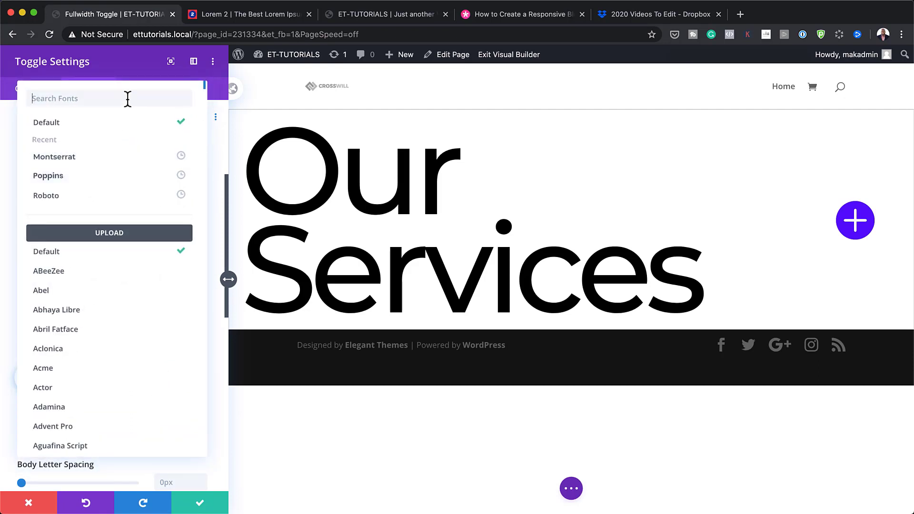
{"action": "type", "text": "fira"}
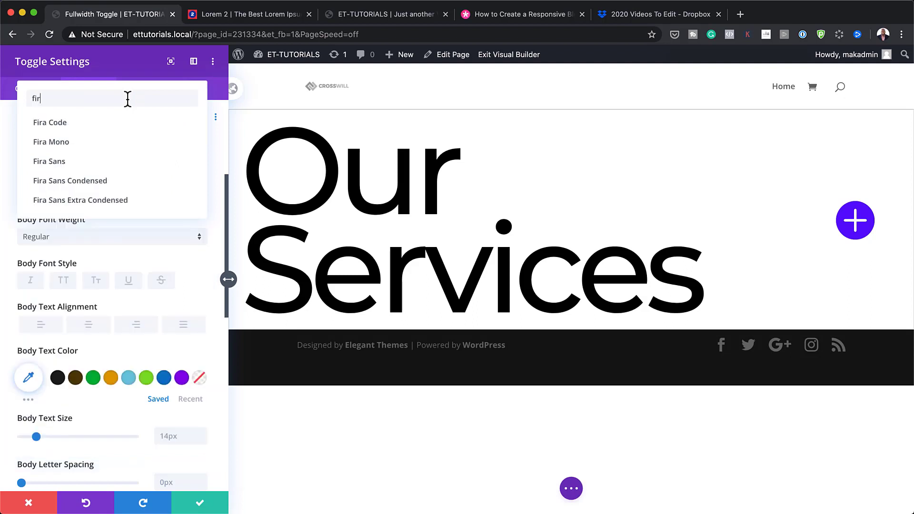
{"action": "left_click", "coordinate": [80, 163]}
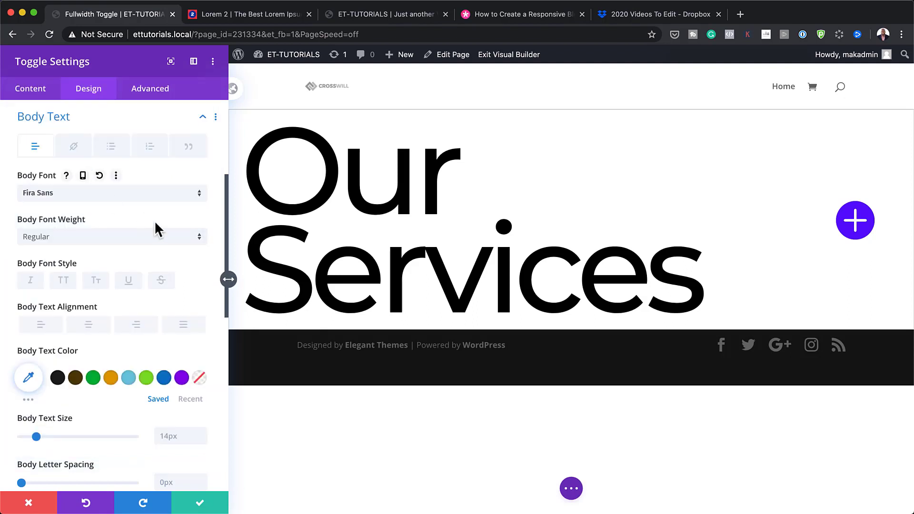
Step: Set the body font weight to Light and justify the body text
{"action": "left_click", "coordinate": [128, 246]}
{"action": "left_click", "coordinate": [125, 291]}
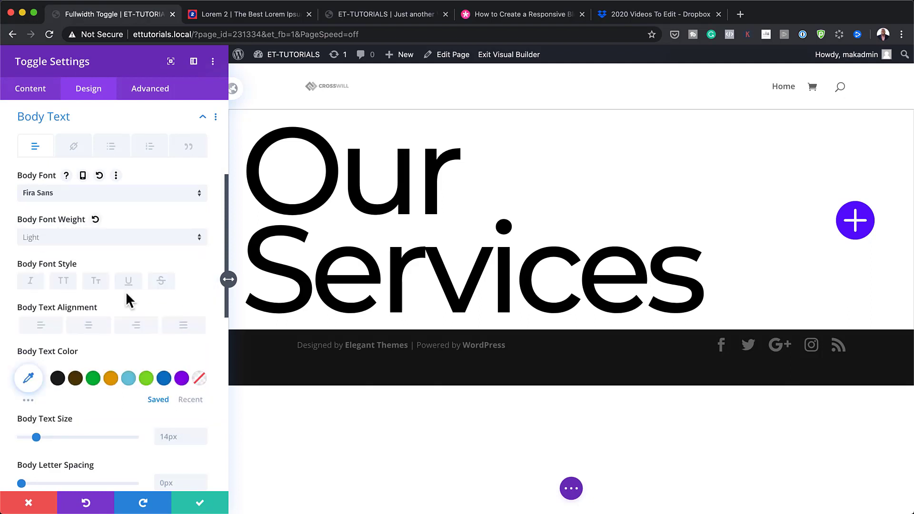
{"action": "left_click", "coordinate": [183, 327]}
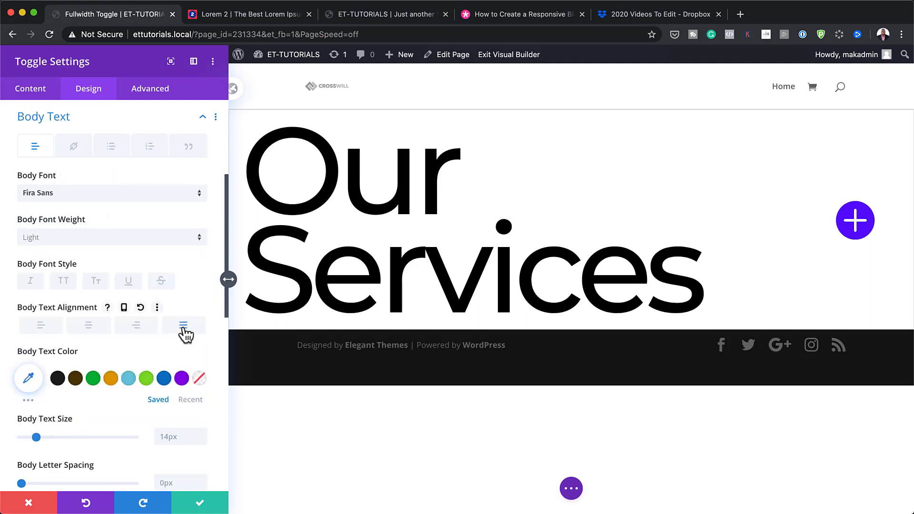
Step: Set the body text size to 1.2vw and the body letter spacing to 2.1em
{"action": "scroll", "coordinate": [185, 335], "scroll_direction": "down", "scroll_amount": 1}
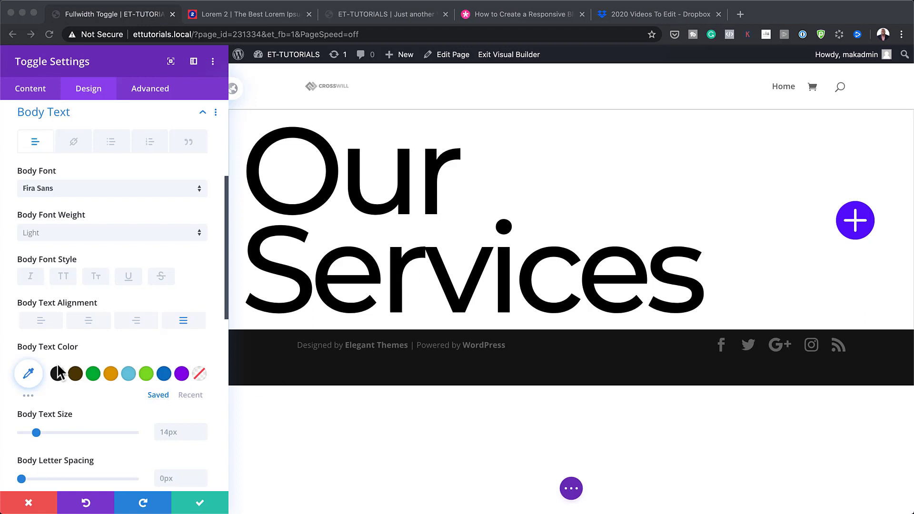
{"action": "scroll", "coordinate": [158, 414], "scroll_direction": "down", "scroll_amount": 2}
{"action": "left_click", "coordinate": [175, 410]}
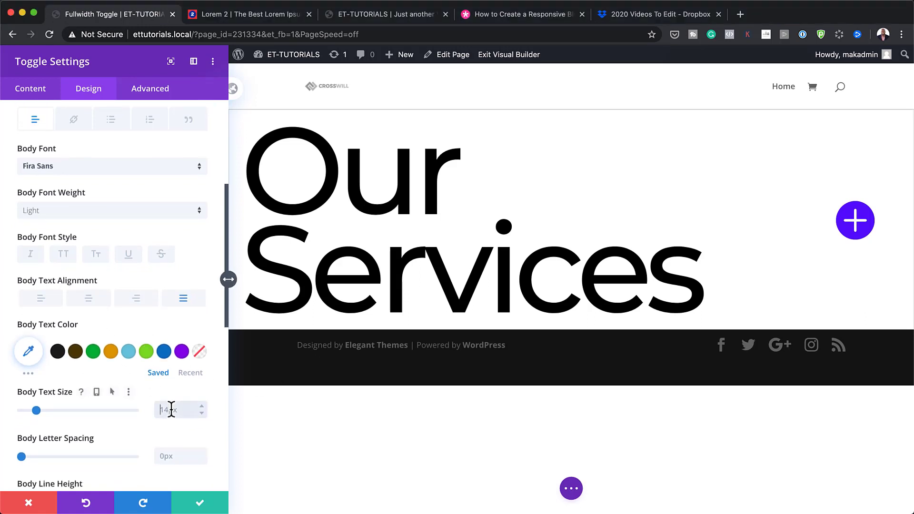
{"action": "type", "text": "1.2vw"}
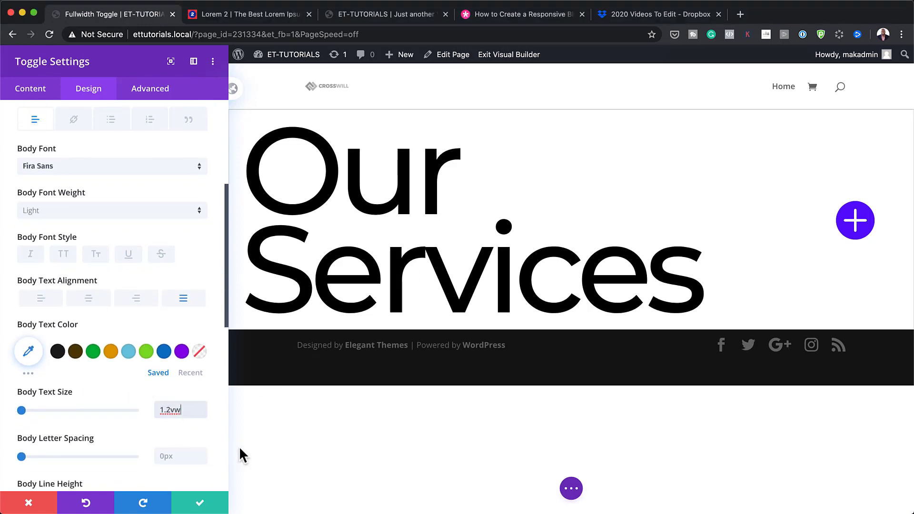
{"action": "key", "text": "super+Tab"}
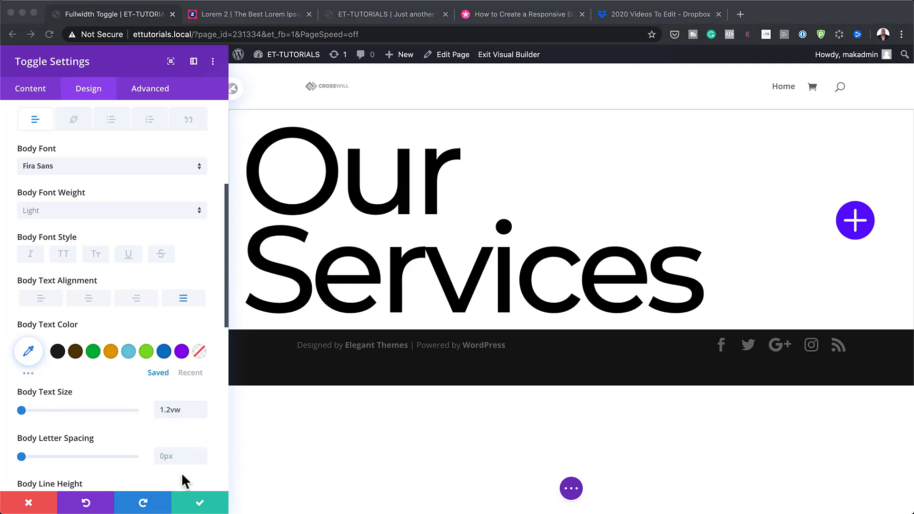
{"action": "left_click", "coordinate": [179, 455]}
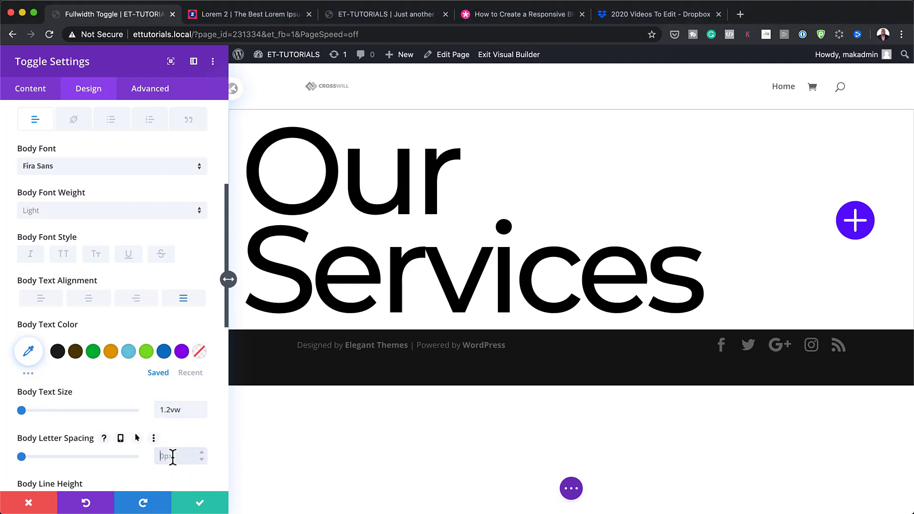
{"action": "type", "text": "2.1em"}
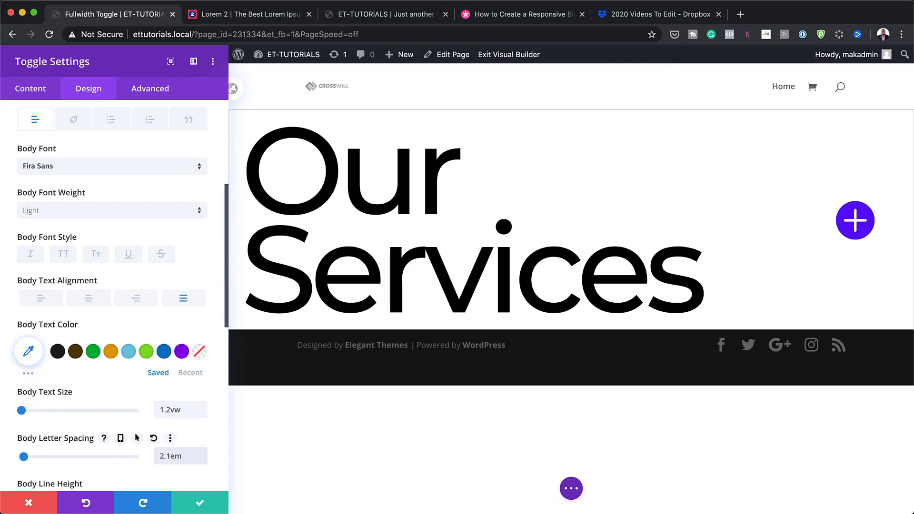
Step: Set the toggle's top and bottom padding to a linked 10vw and its left padding to 6vw
{"action": "scroll", "coordinate": [94, 388], "scroll_direction": "down", "scroll_amount": 6}
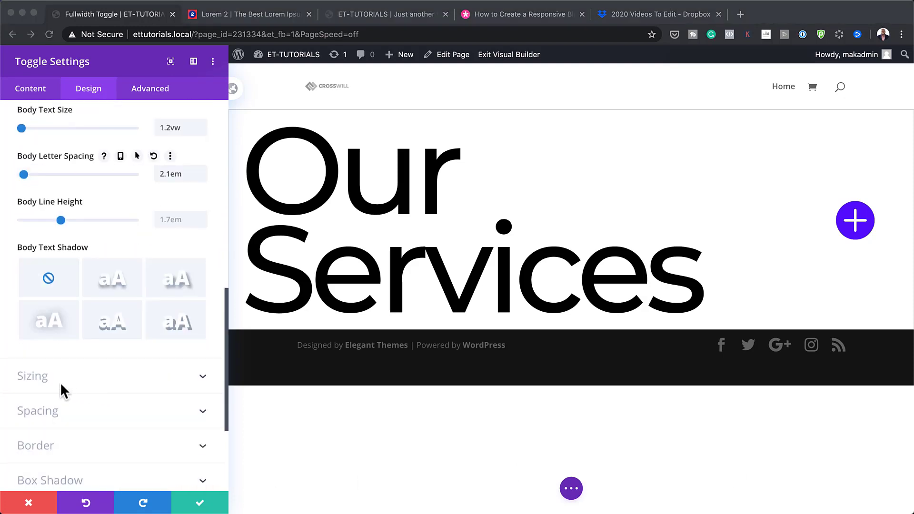
{"action": "left_click", "coordinate": [50, 409]}
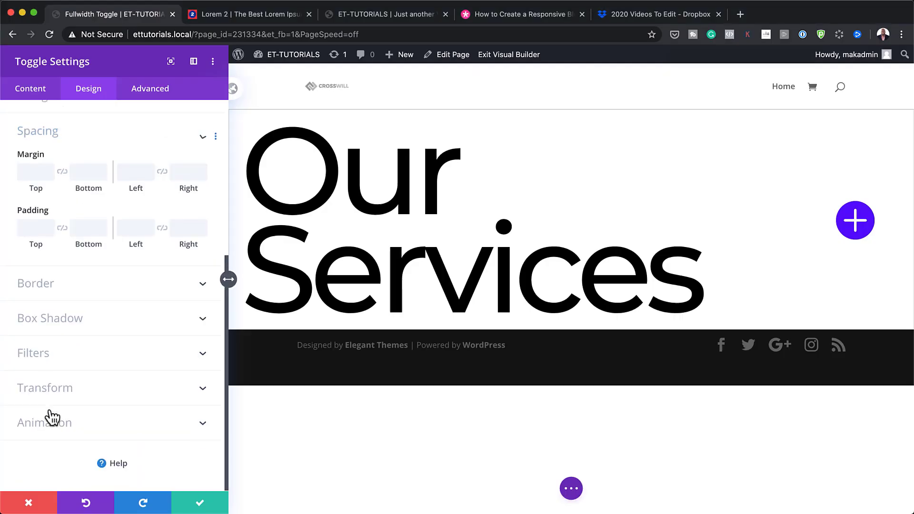
{"action": "left_click", "coordinate": [33, 231]}
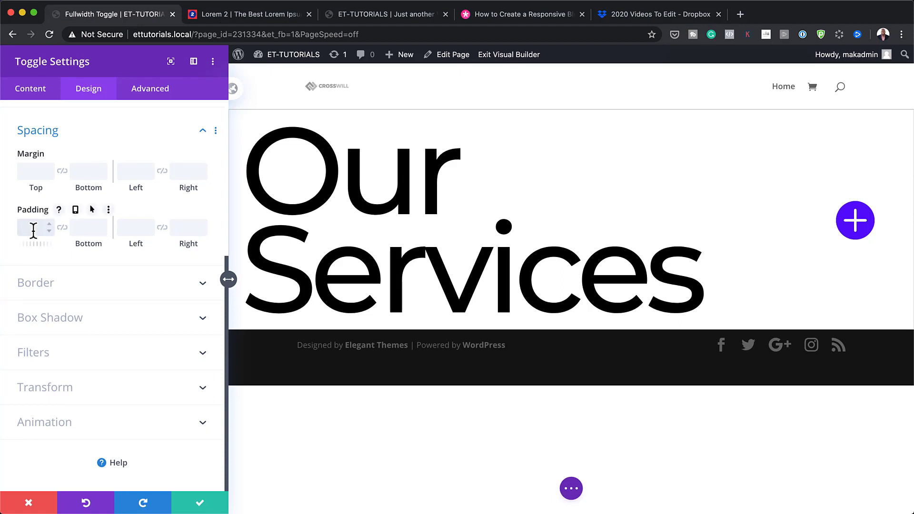
{"action": "type", "text": "10vw"}
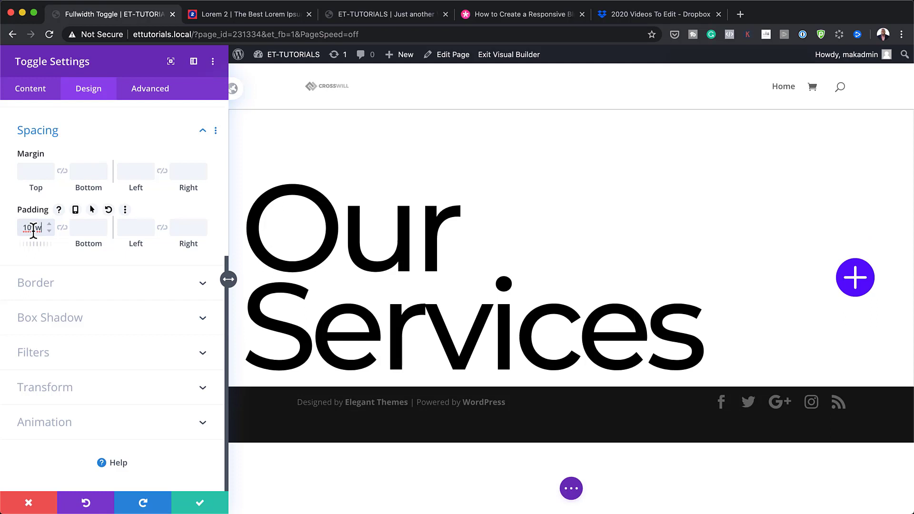
{"action": "left_click", "coordinate": [62, 228]}
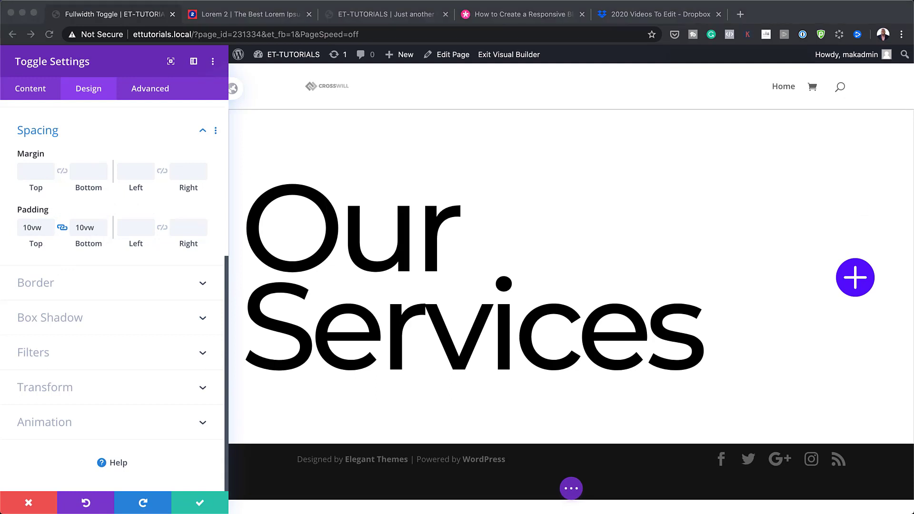
{"action": "left_click", "coordinate": [130, 227]}
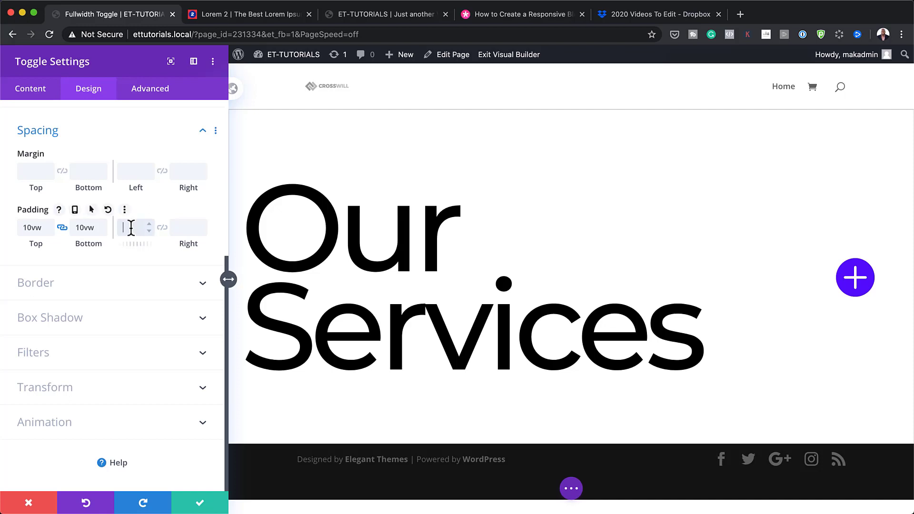
{"action": "type", "text": "6vw"}
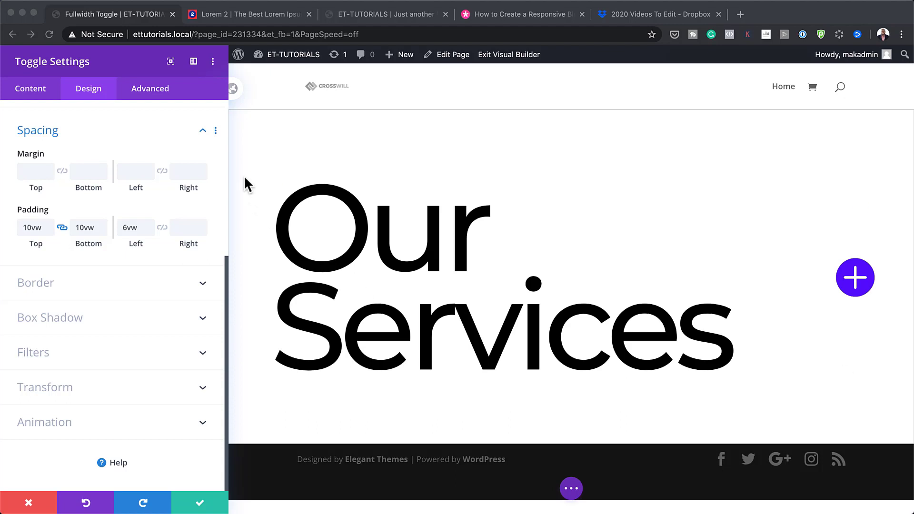
Step: Add custom CSS to the toggle content: width: 60vw, border-left: 0.2vw solid black, padding: 5vw 5vw 5vw 5vw, and save the settings
{"action": "left_click", "coordinate": [144, 90]}
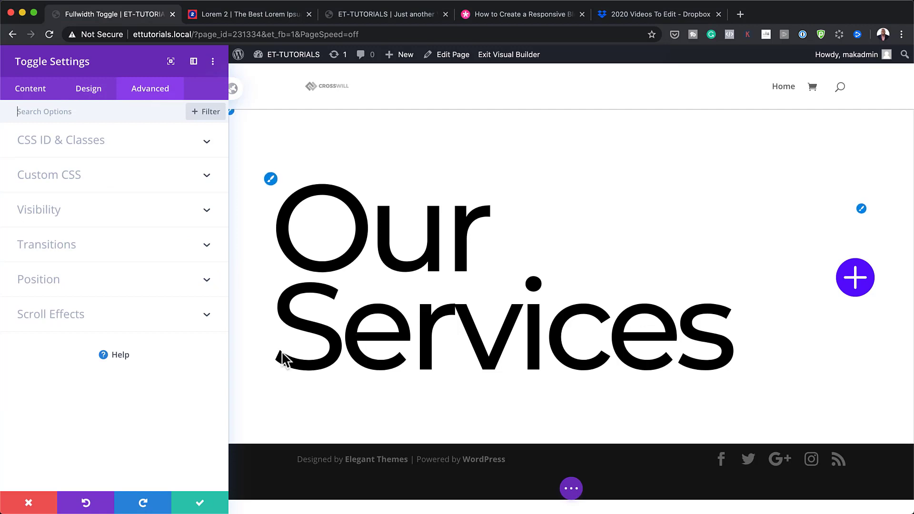
{"action": "left_click", "coordinate": [84, 174]}
{"action": "scroll", "coordinate": [131, 434], "scroll_direction": "down", "scroll_amount": 8}
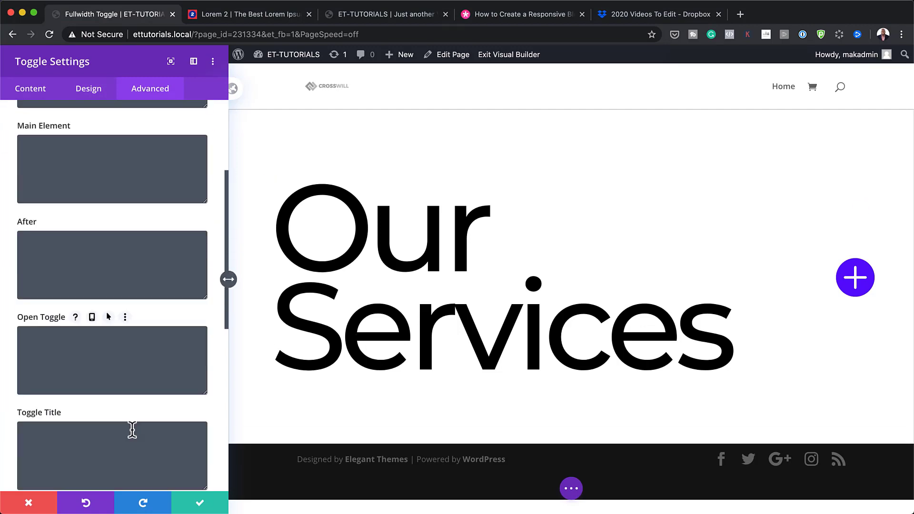
{"action": "left_click", "coordinate": [71, 371]}
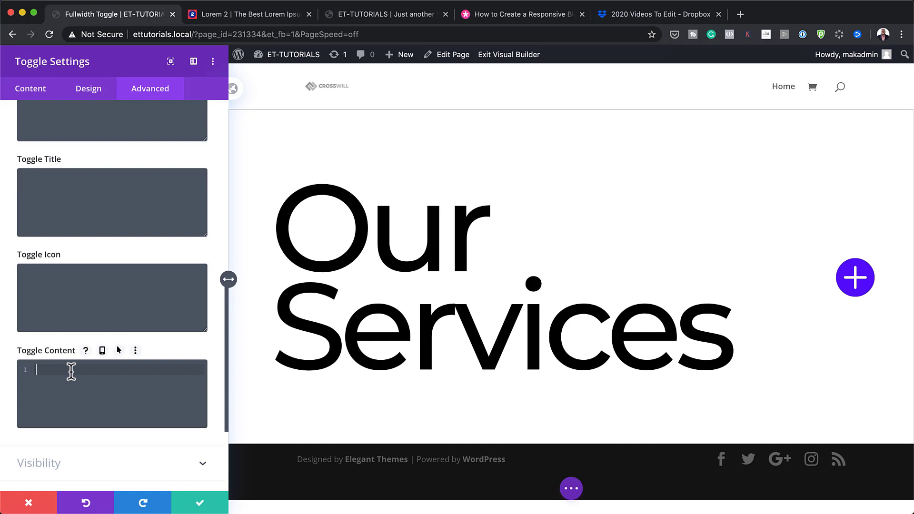
{"action": "type", "text": "width: 60vw; border-left: 0.2vw solid black; padding: 5vw 5vw 5vw 5vw;"}
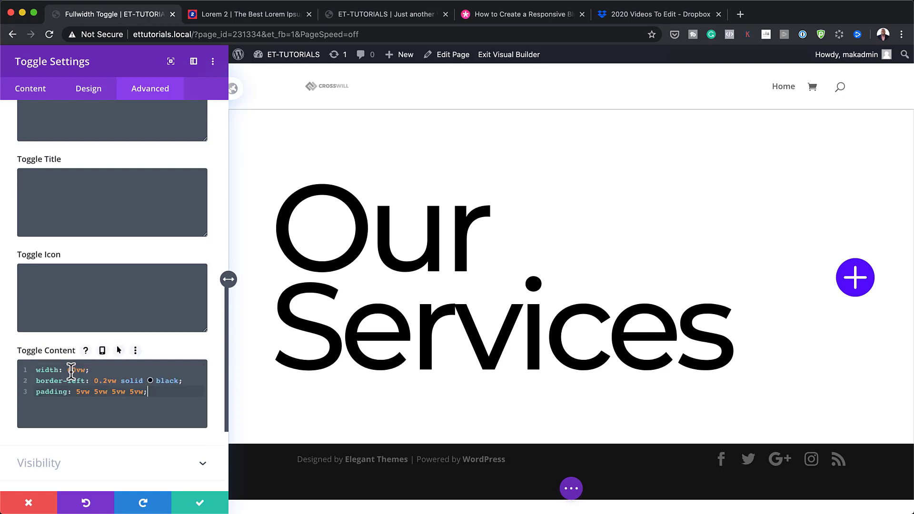
{"action": "left_click", "coordinate": [202, 504]}
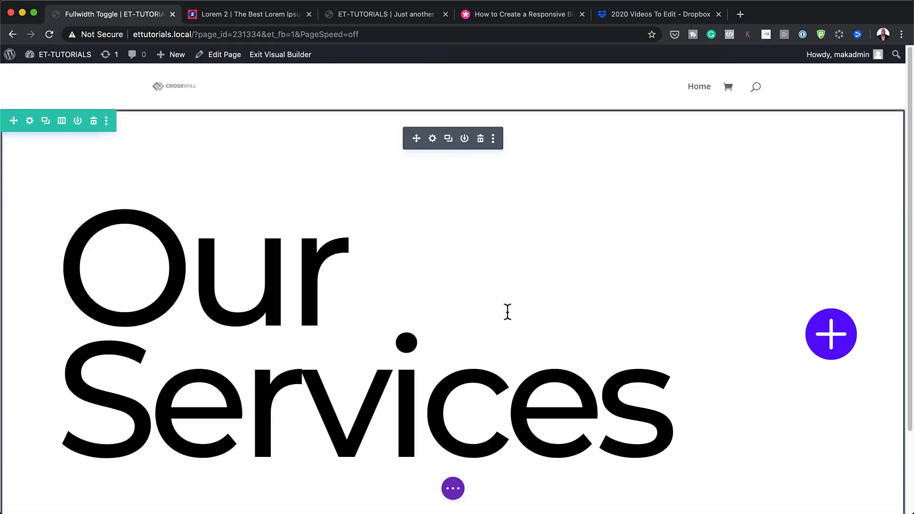
{"action": "key", "text": "ctrl+s"}
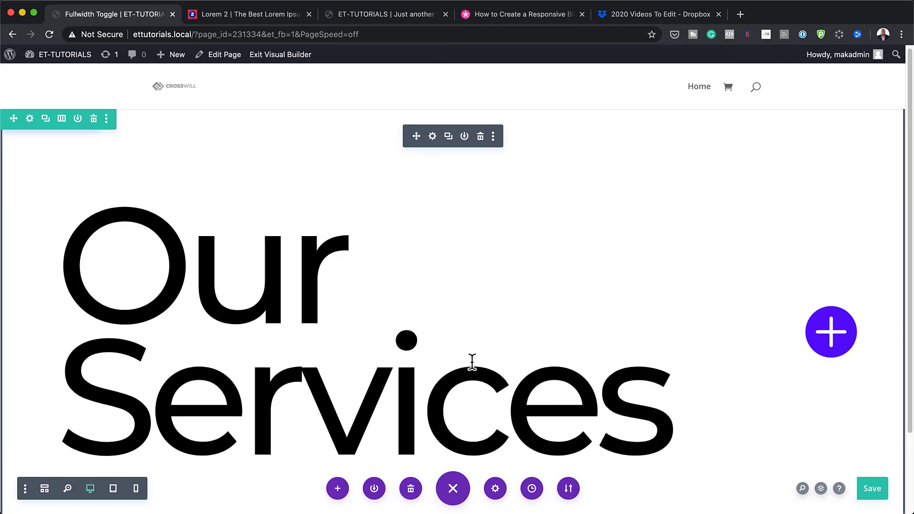
Step: Duplicate the row holding the "Our Services" toggle and save the page
{"action": "scroll", "coordinate": [471, 364], "scroll_direction": "down", "scroll_amount": 2}
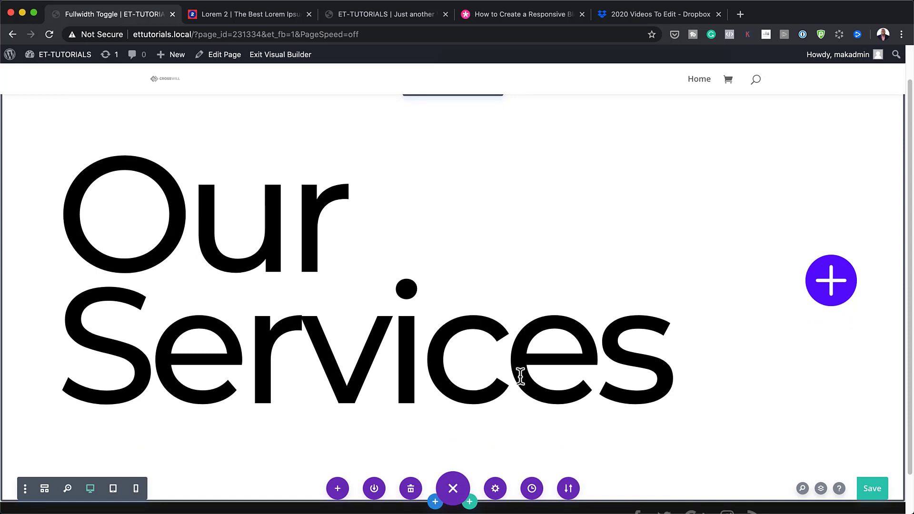
{"action": "scroll", "coordinate": [610, 345], "scroll_direction": "up", "scroll_amount": 2}
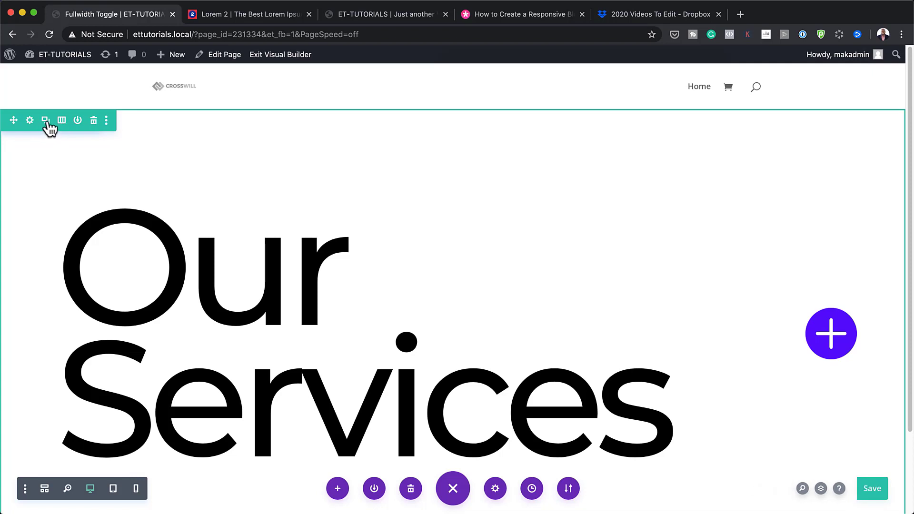
{"action": "left_click", "coordinate": [46, 120]}
{"action": "scroll", "coordinate": [424, 343], "scroll_direction": "down", "scroll_amount": 6}
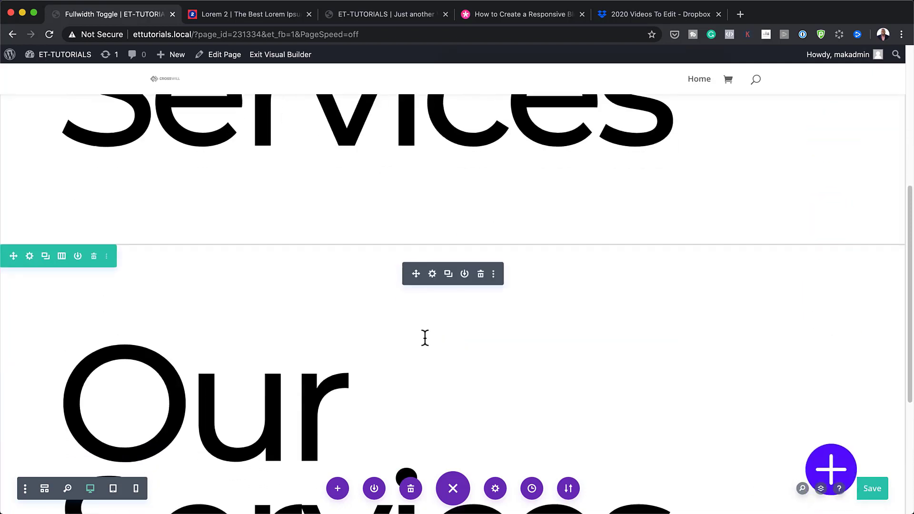
{"action": "scroll", "coordinate": [425, 339], "scroll_direction": "down", "scroll_amount": 2}
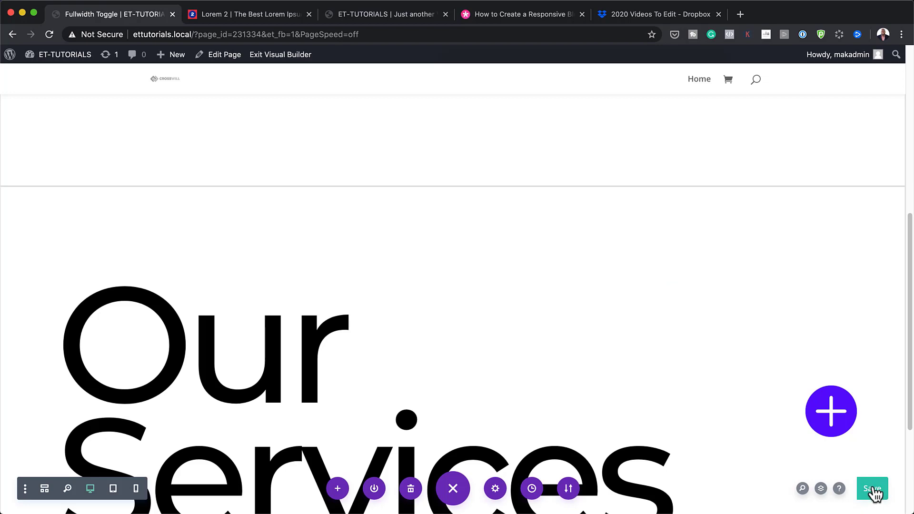
{"action": "left_click", "coordinate": [874, 488]}
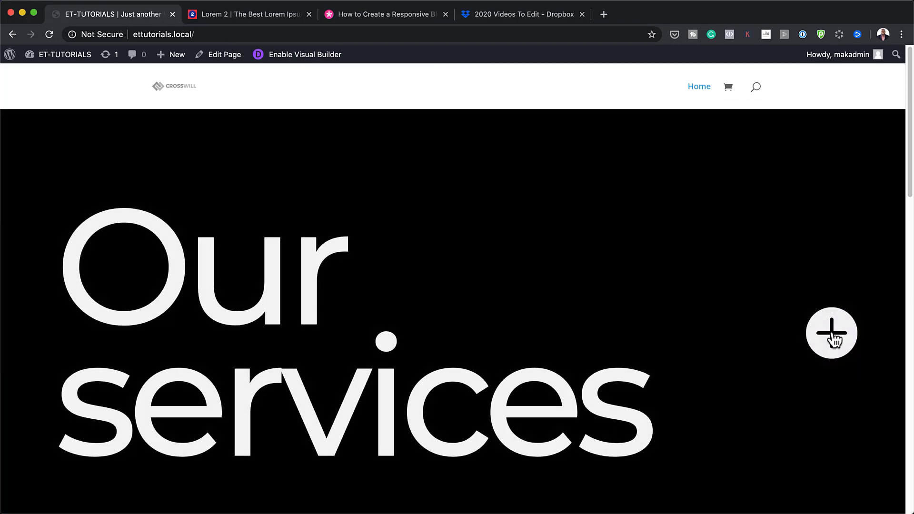
Step: Expand the "Our services" and "Our approach" toggles on the finished example page and look through their open content
{"action": "left_click", "coordinate": [832, 337]}
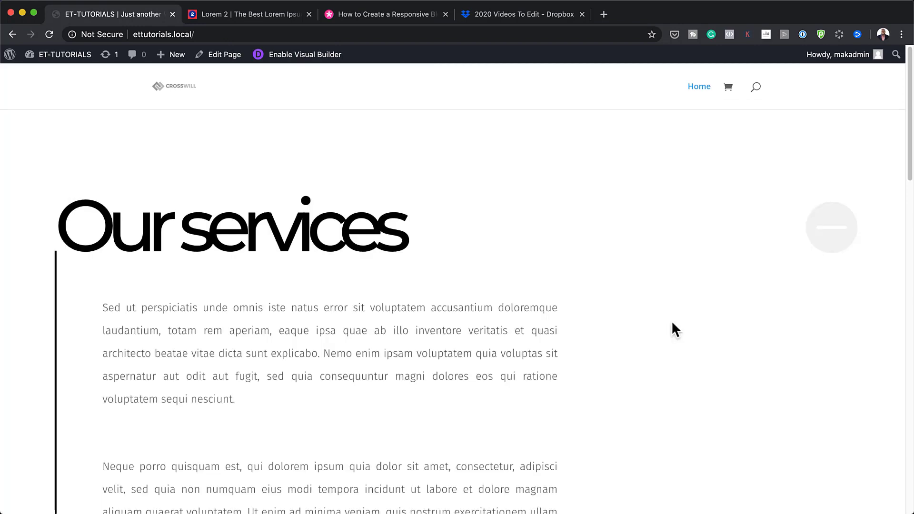
{"action": "scroll", "coordinate": [611, 335], "scroll_direction": "down", "scroll_amount": 8}
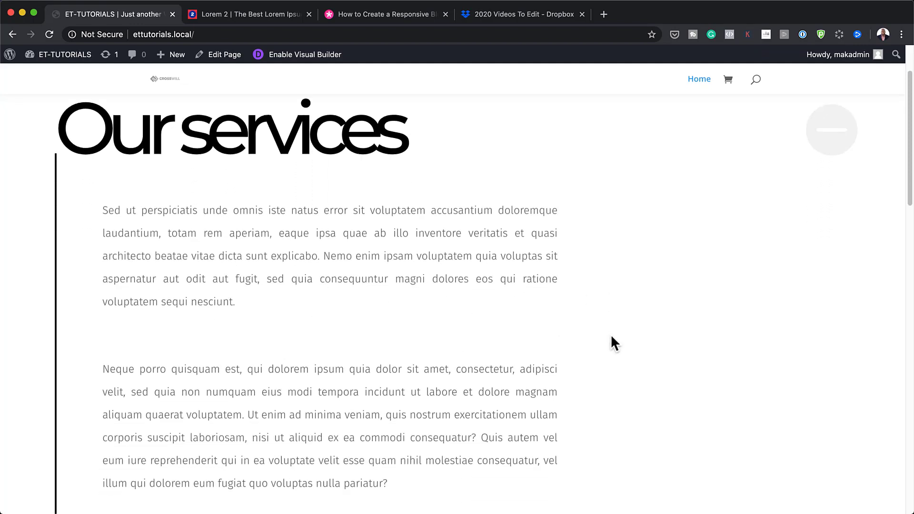
{"action": "scroll", "coordinate": [611, 337], "scroll_direction": "down", "scroll_amount": 8}
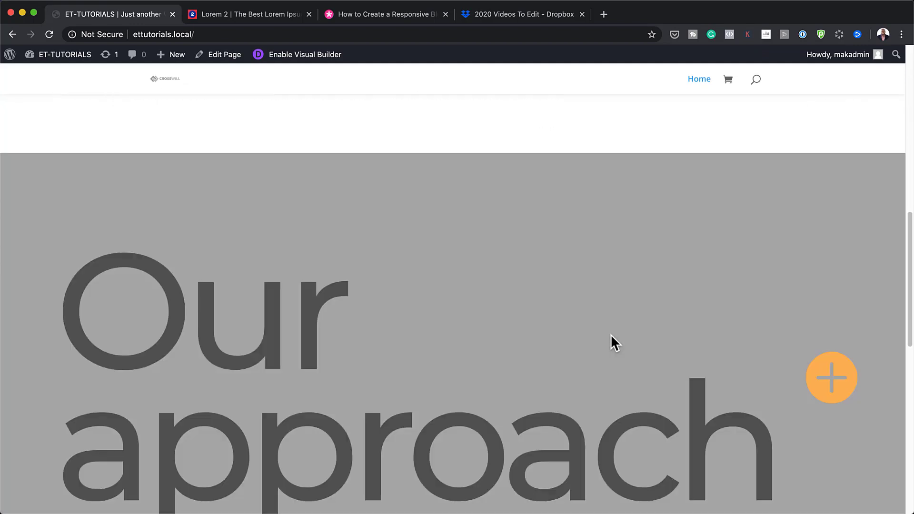
{"action": "scroll", "coordinate": [617, 339], "scroll_direction": "up", "scroll_amount": 4}
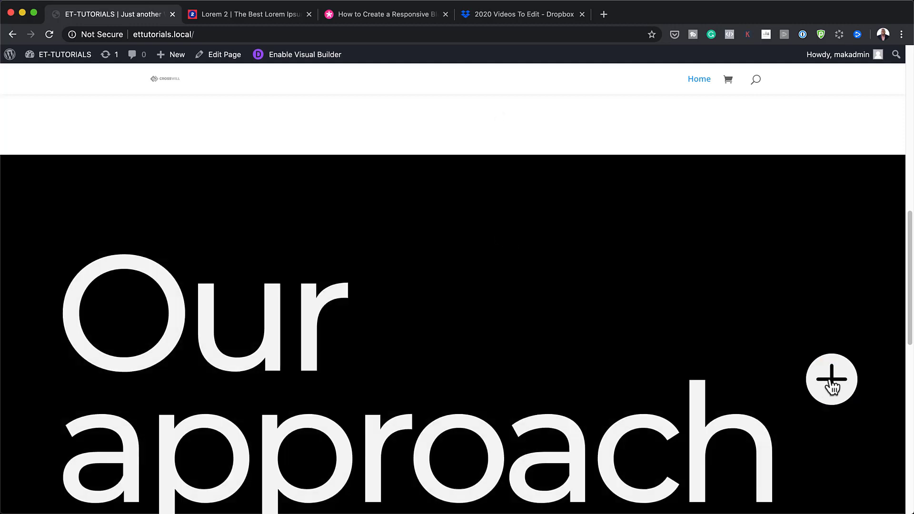
{"action": "left_click", "coordinate": [832, 386]}
{"action": "scroll", "coordinate": [570, 348], "scroll_direction": "down", "scroll_amount": 2}
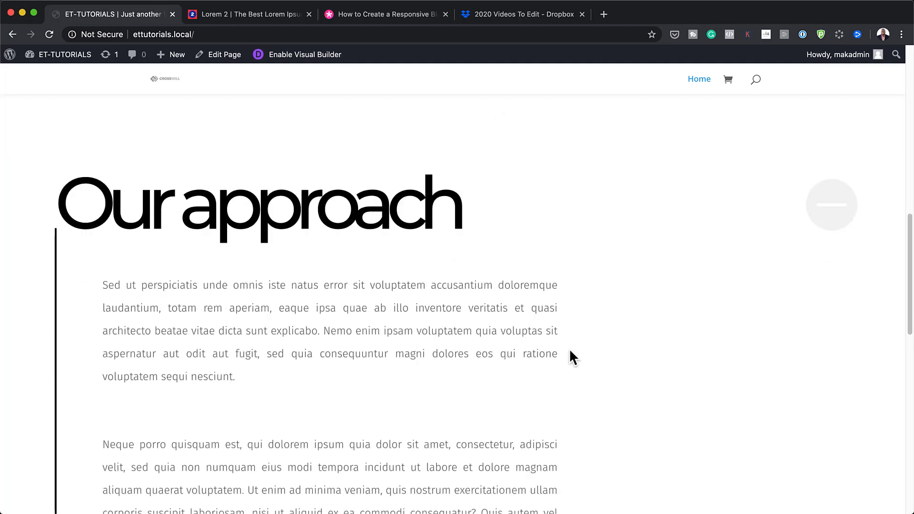
{"action": "scroll", "coordinate": [564, 345], "scroll_direction": "down", "scroll_amount": 4}
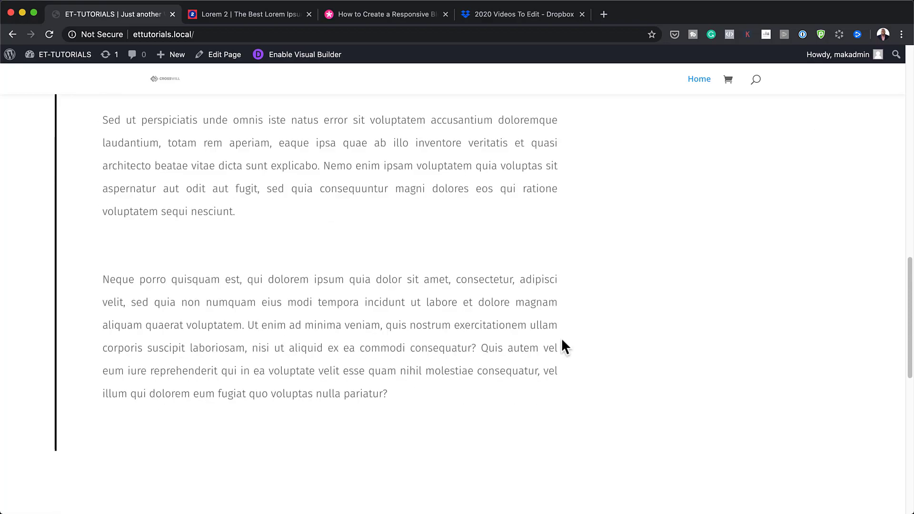